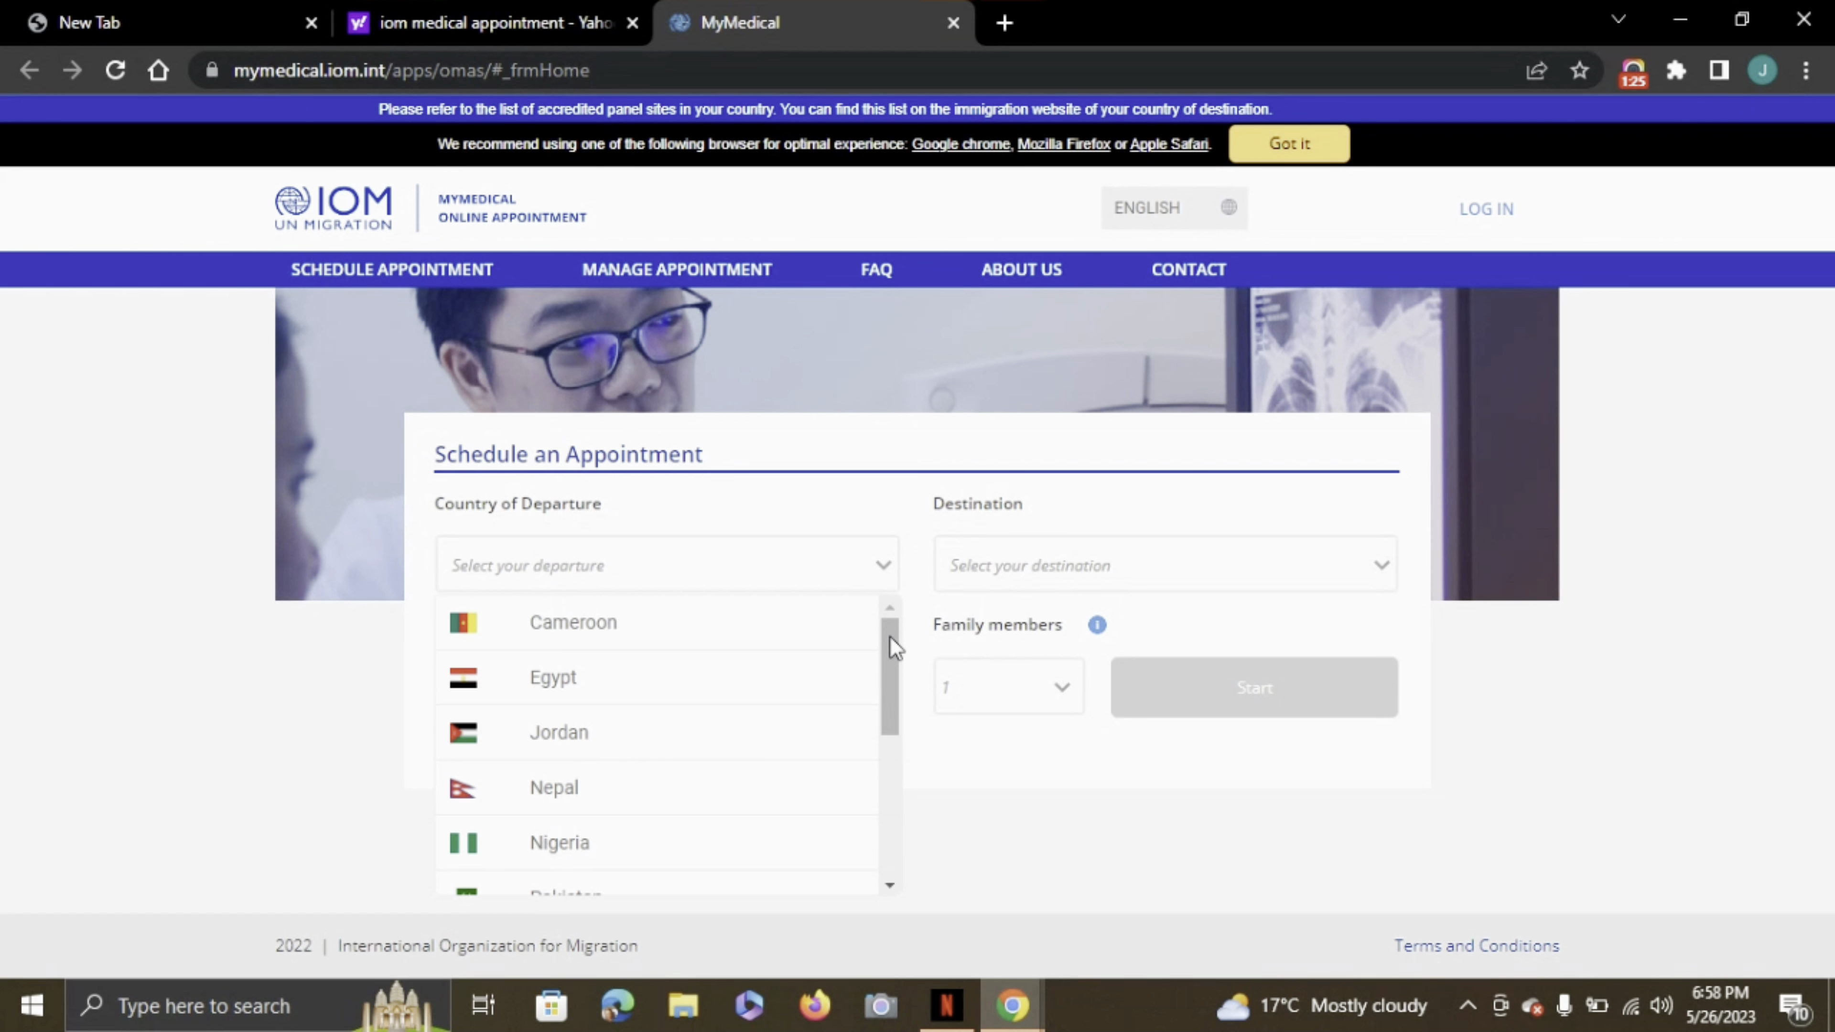
Step: Set the country of departure to Nigeria and the destination to Canada for the appointment
left_click_drag(895, 646, 893, 696)
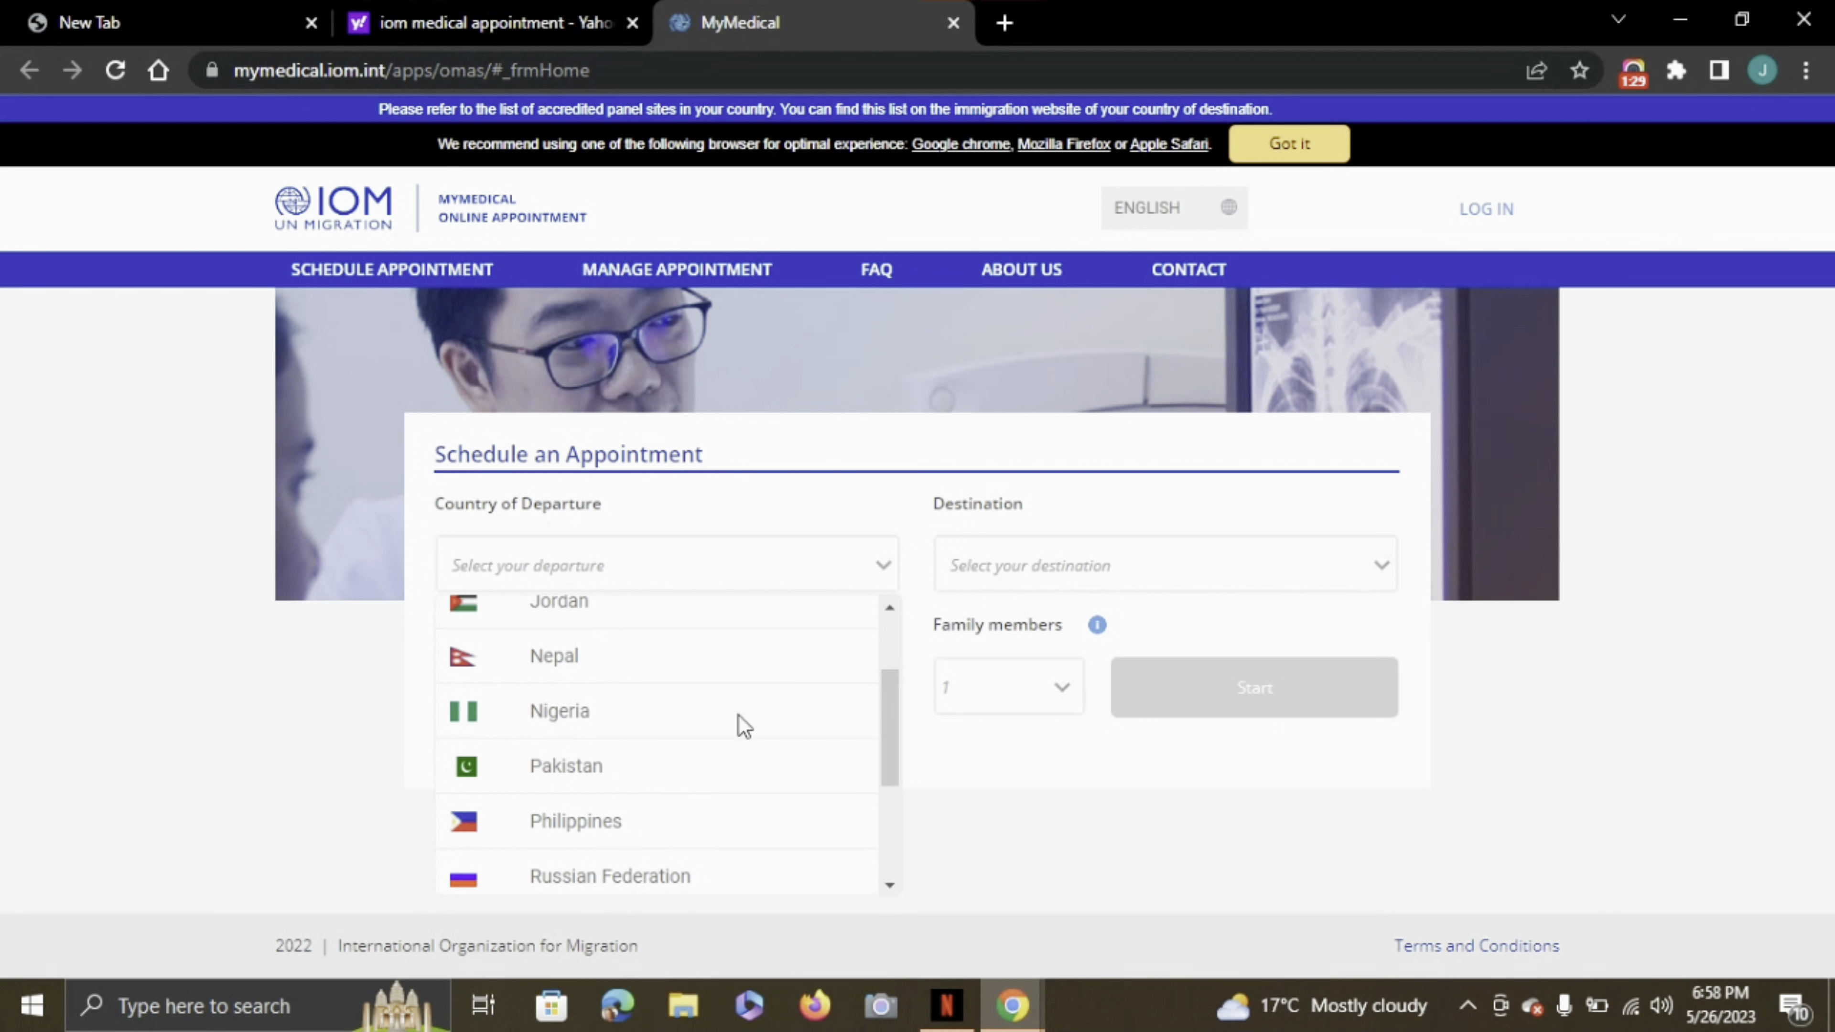
left_click(556, 713)
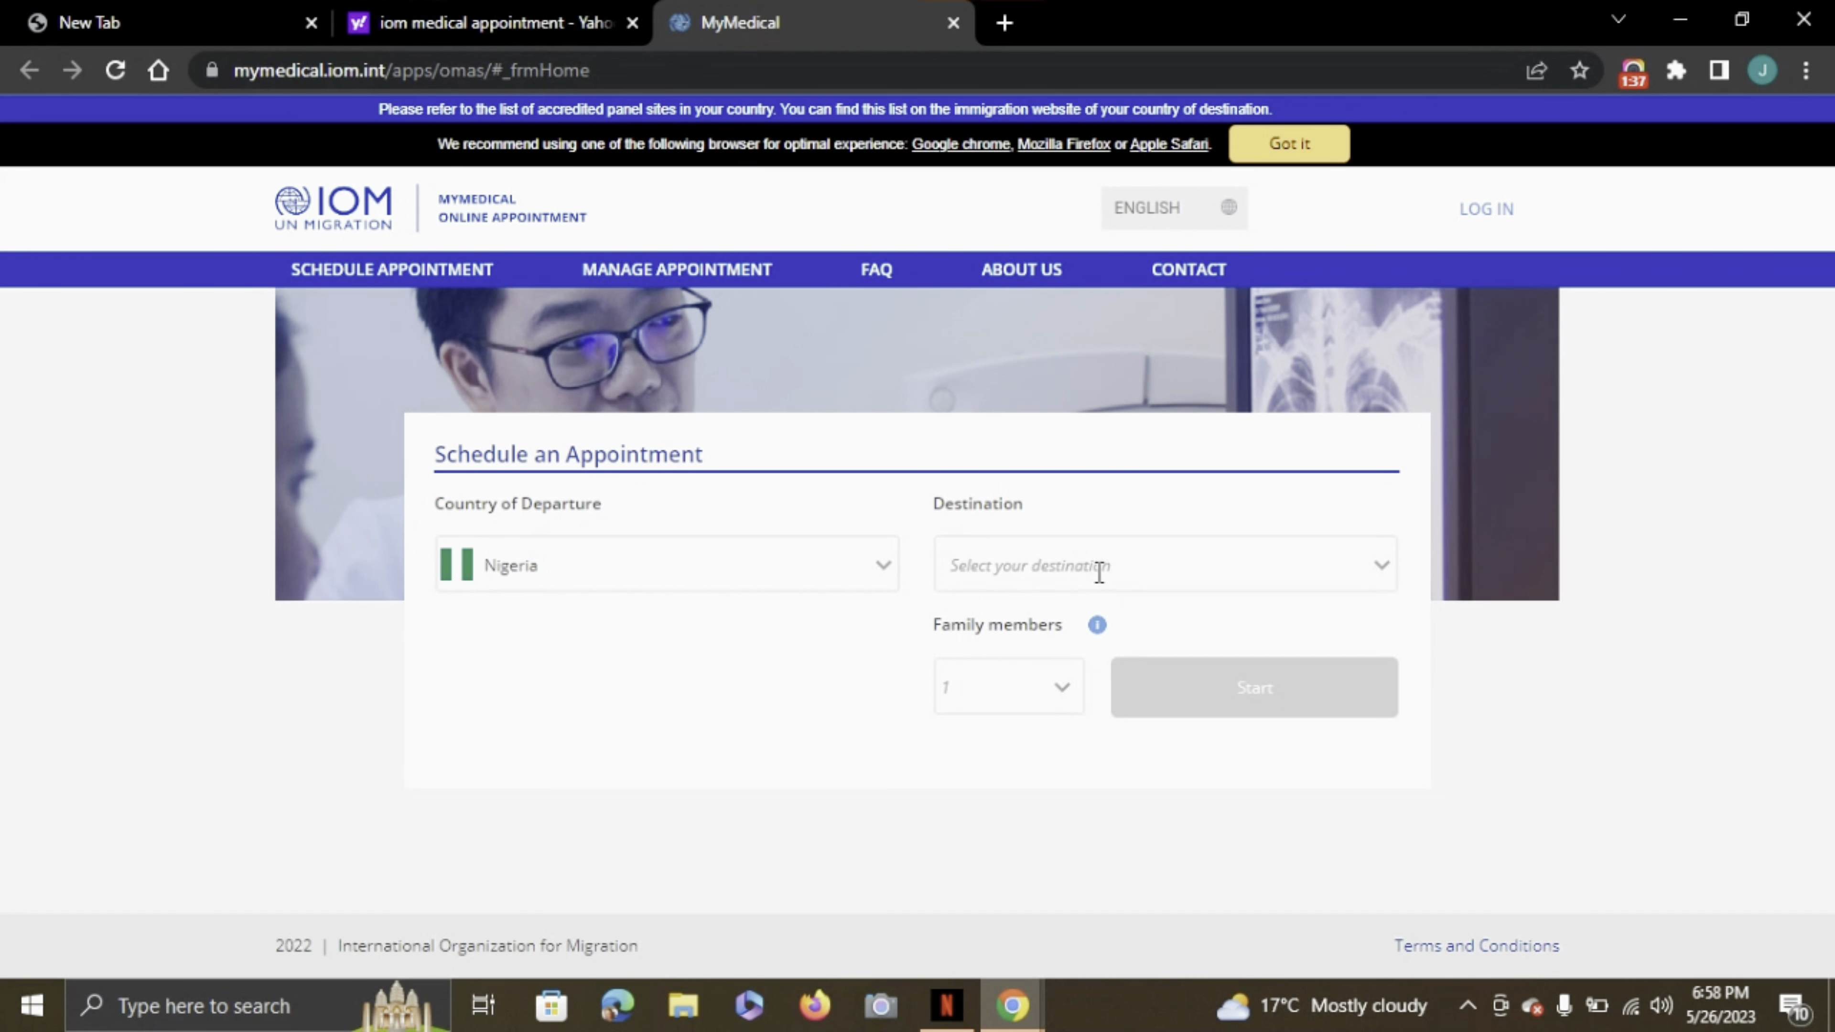
left_click(1396, 575)
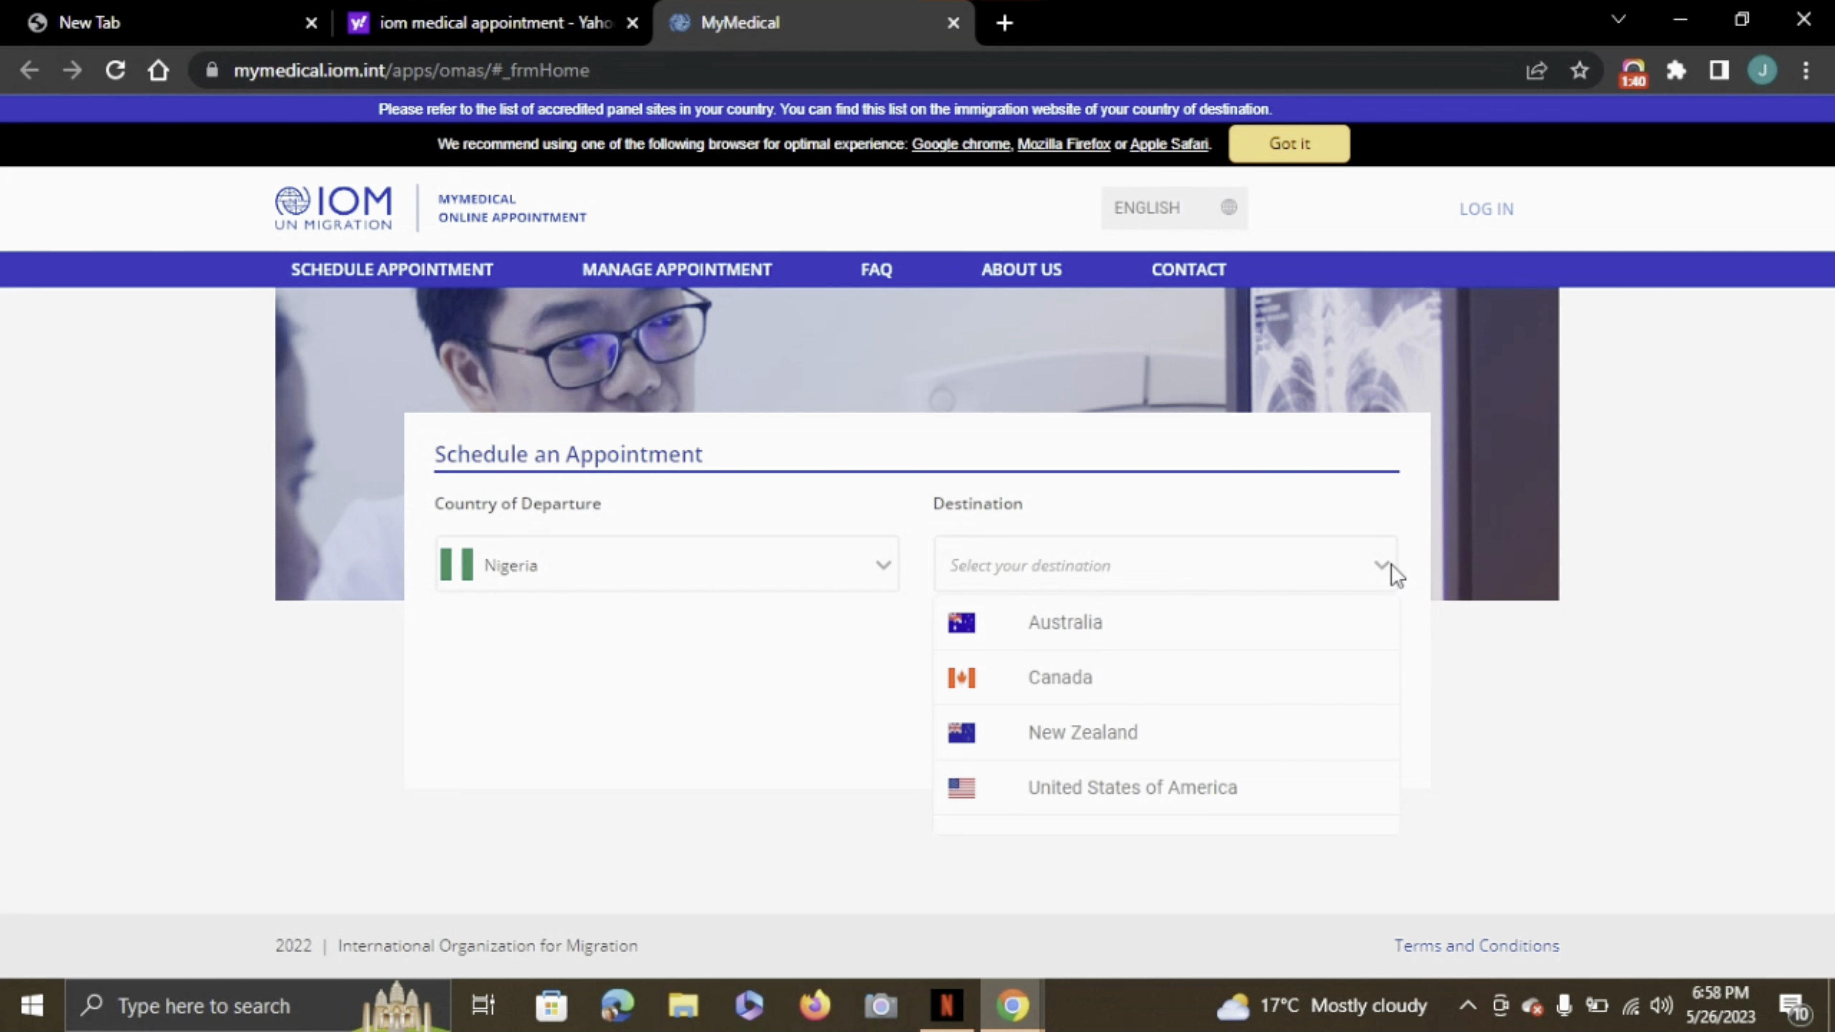
left_click(1063, 683)
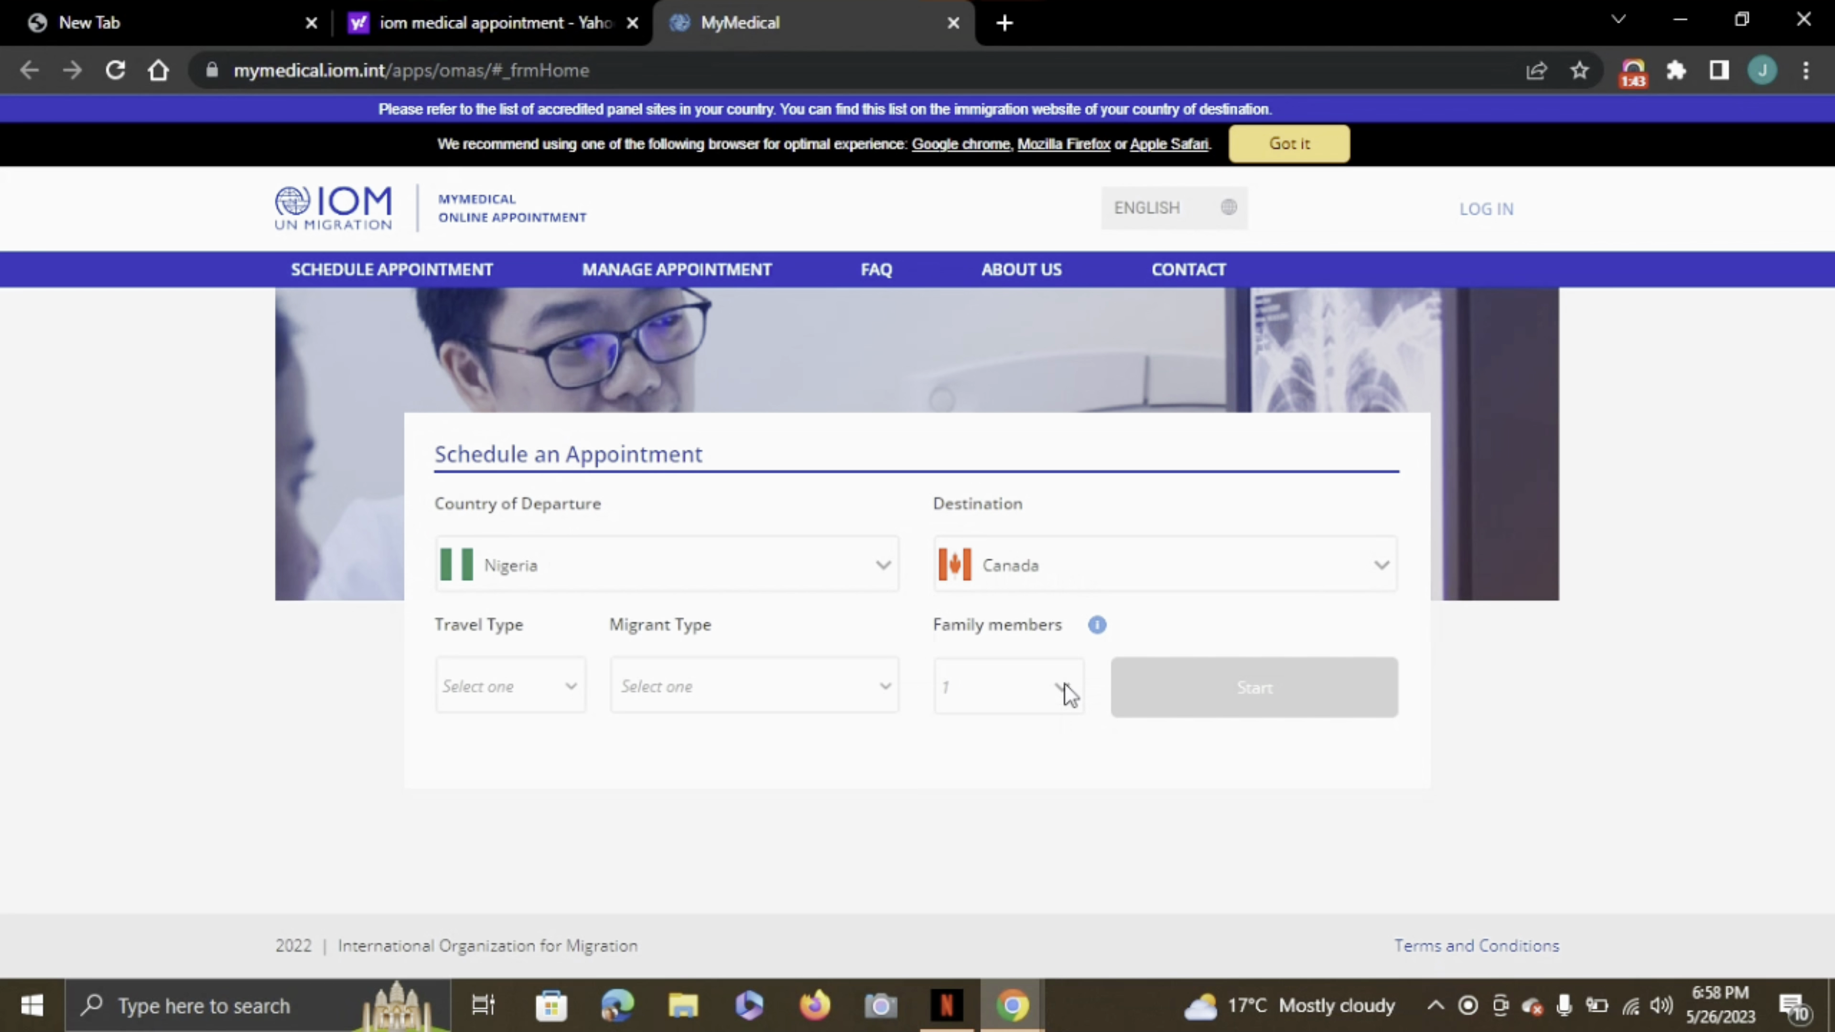
Step: Set the travel type to Temporary Migration, migrant type to Student and family members to 1, and start the scheduling
left_click(573, 697)
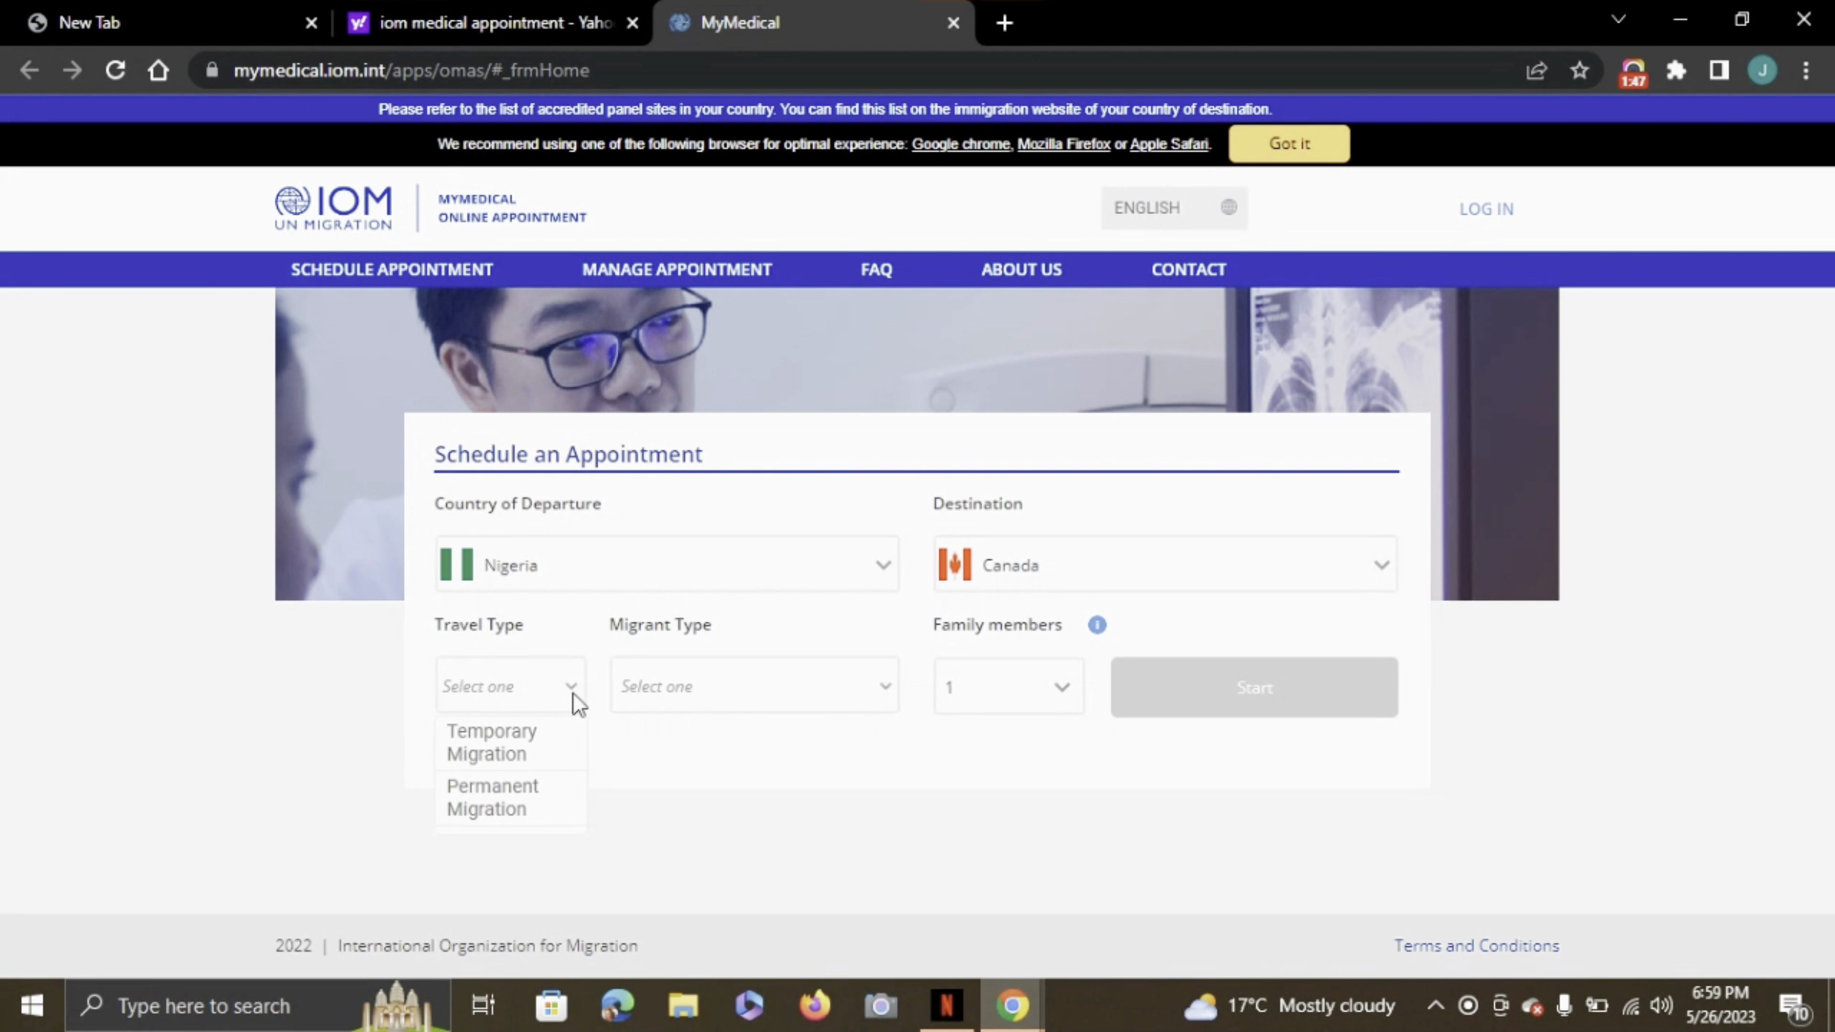
left_click(500, 756)
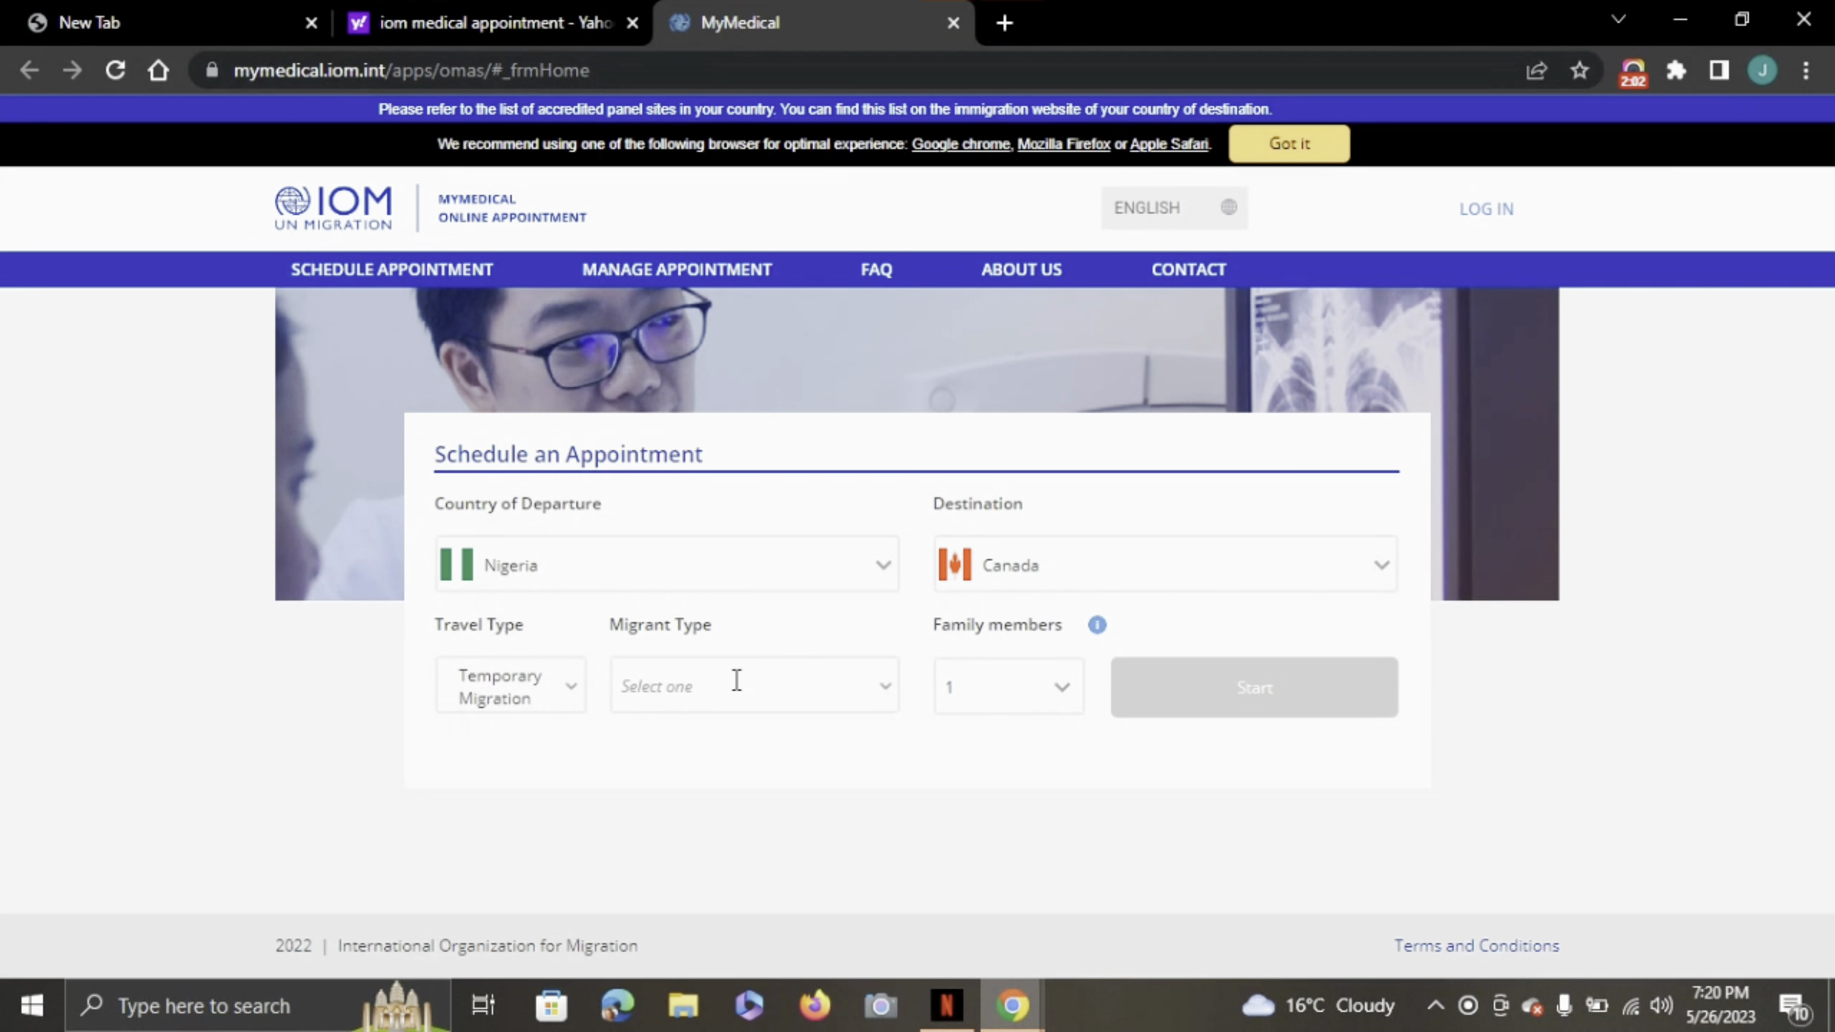
left_click(893, 696)
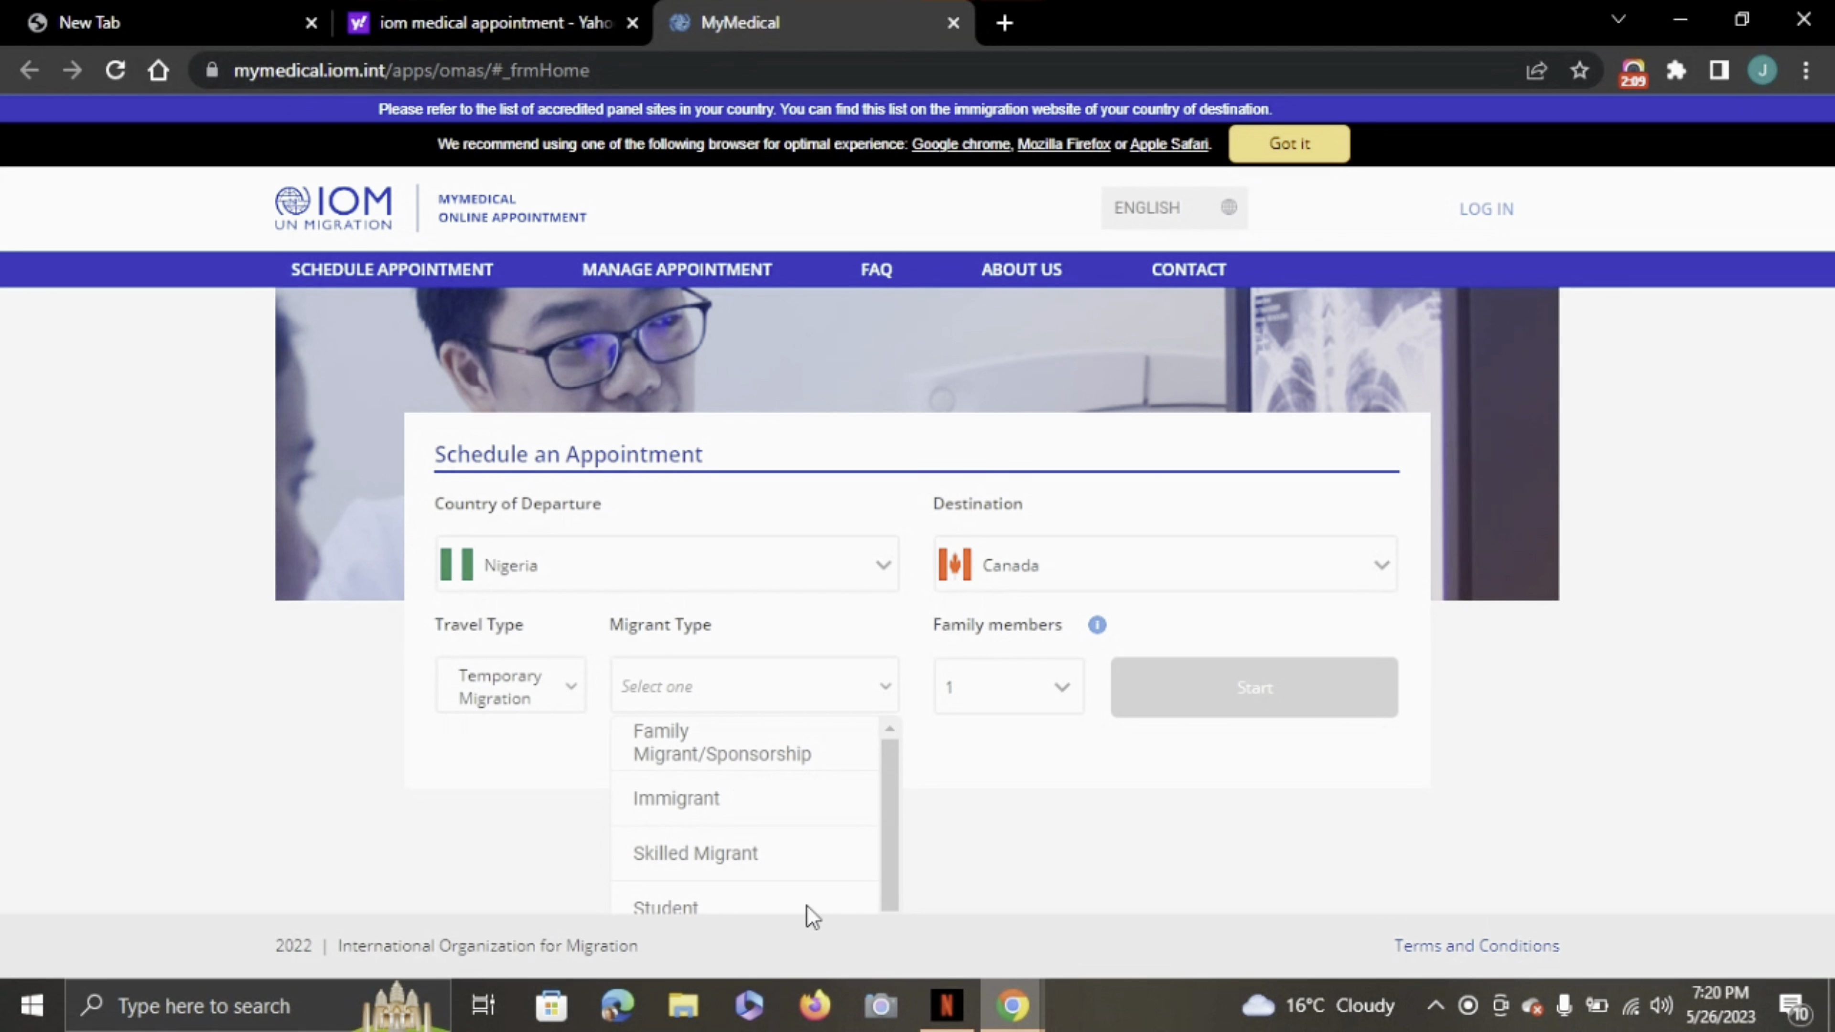
left_click(707, 902)
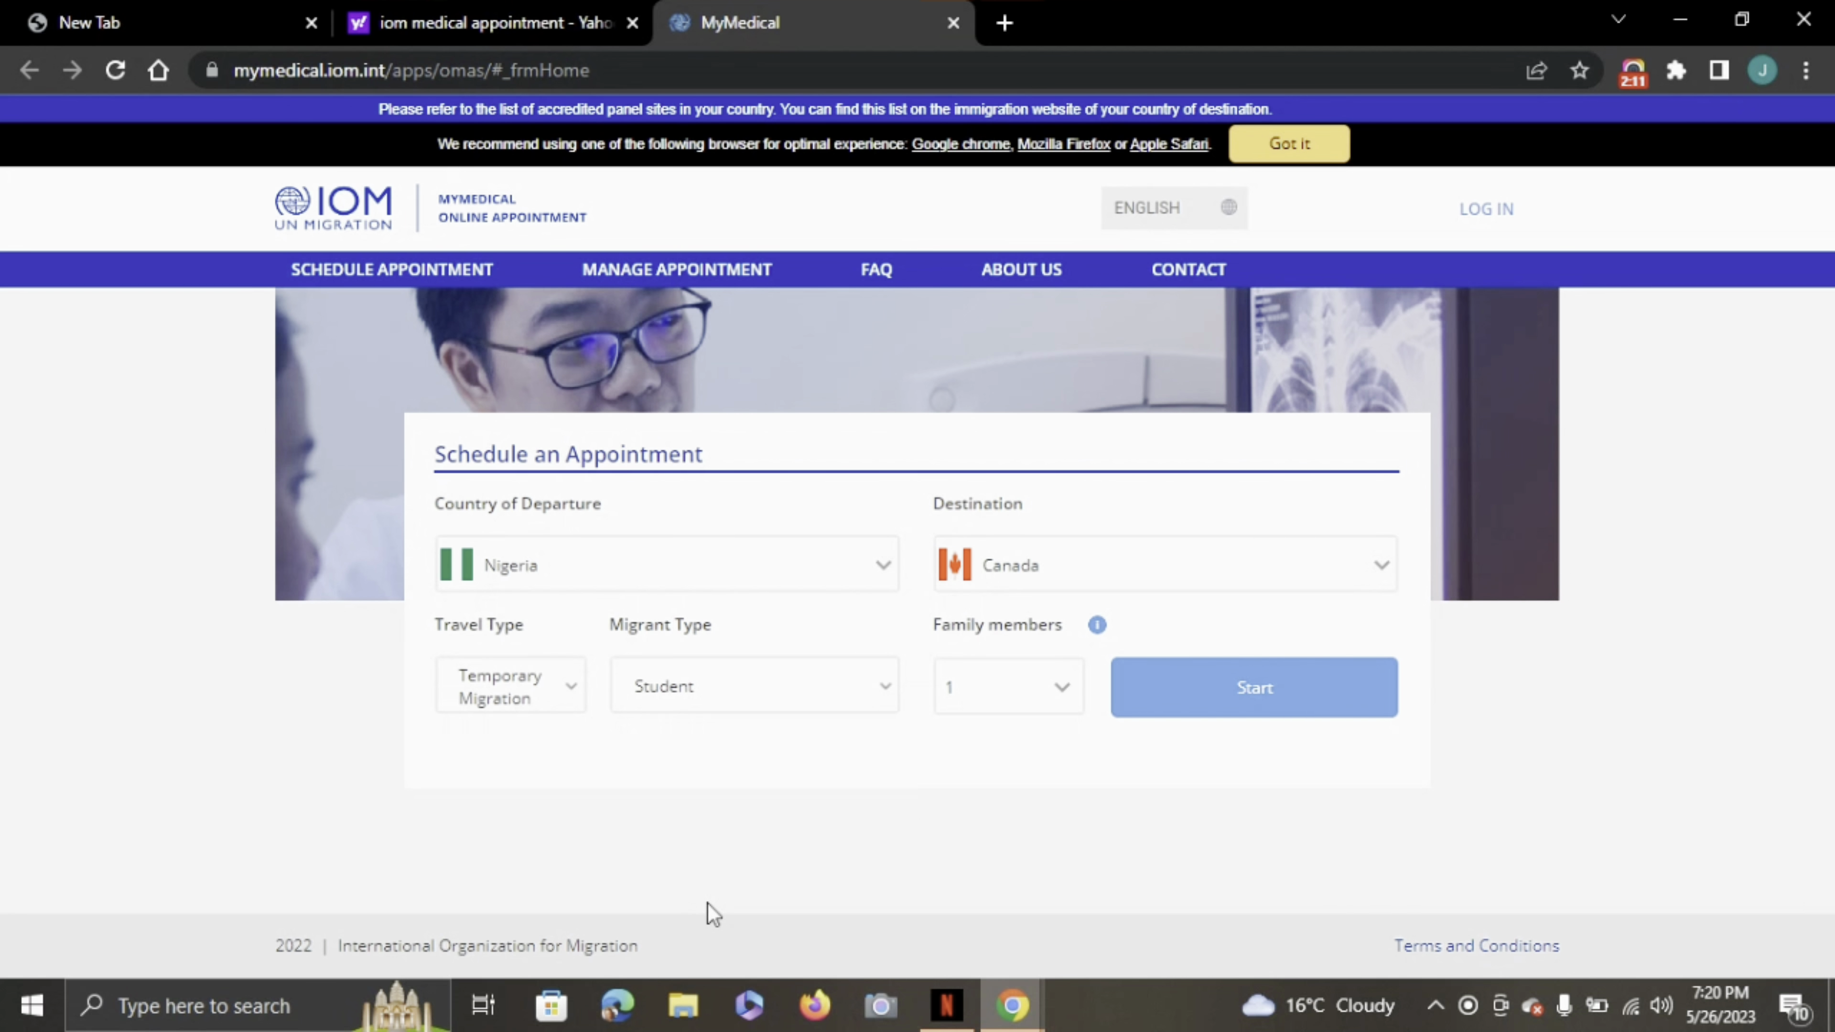
left_click(1066, 692)
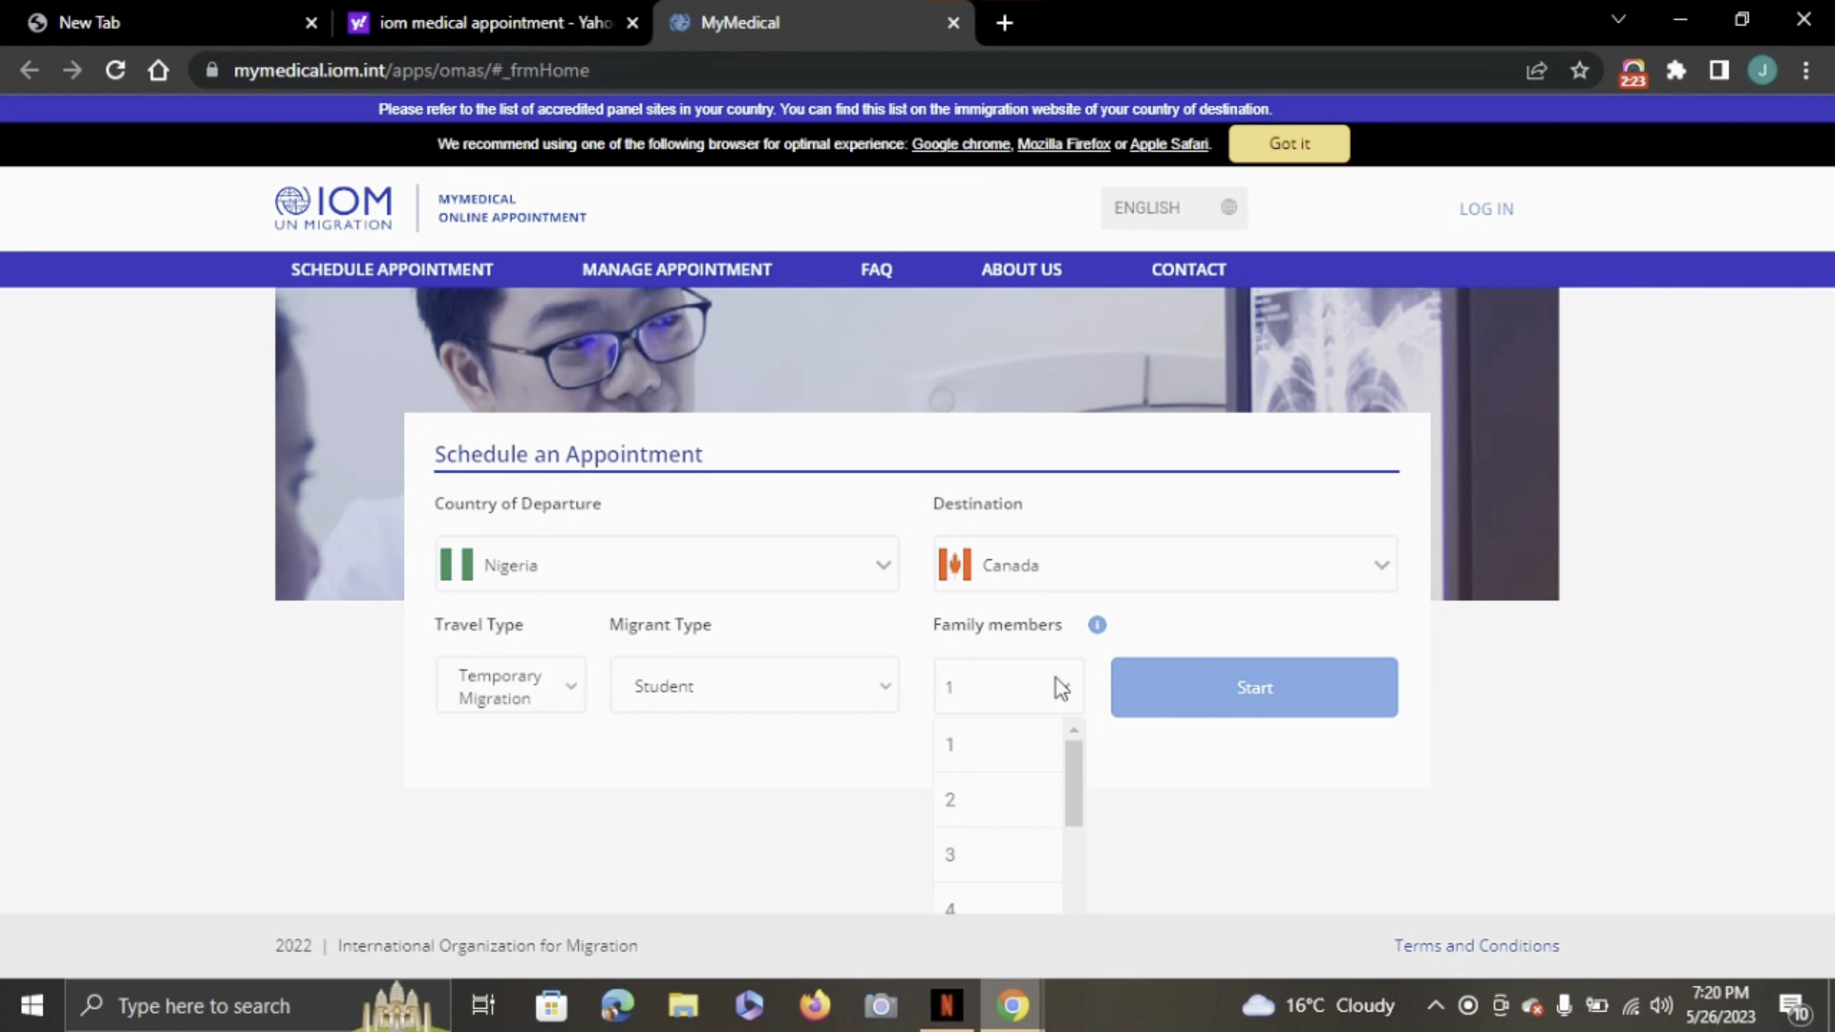
left_click(988, 737)
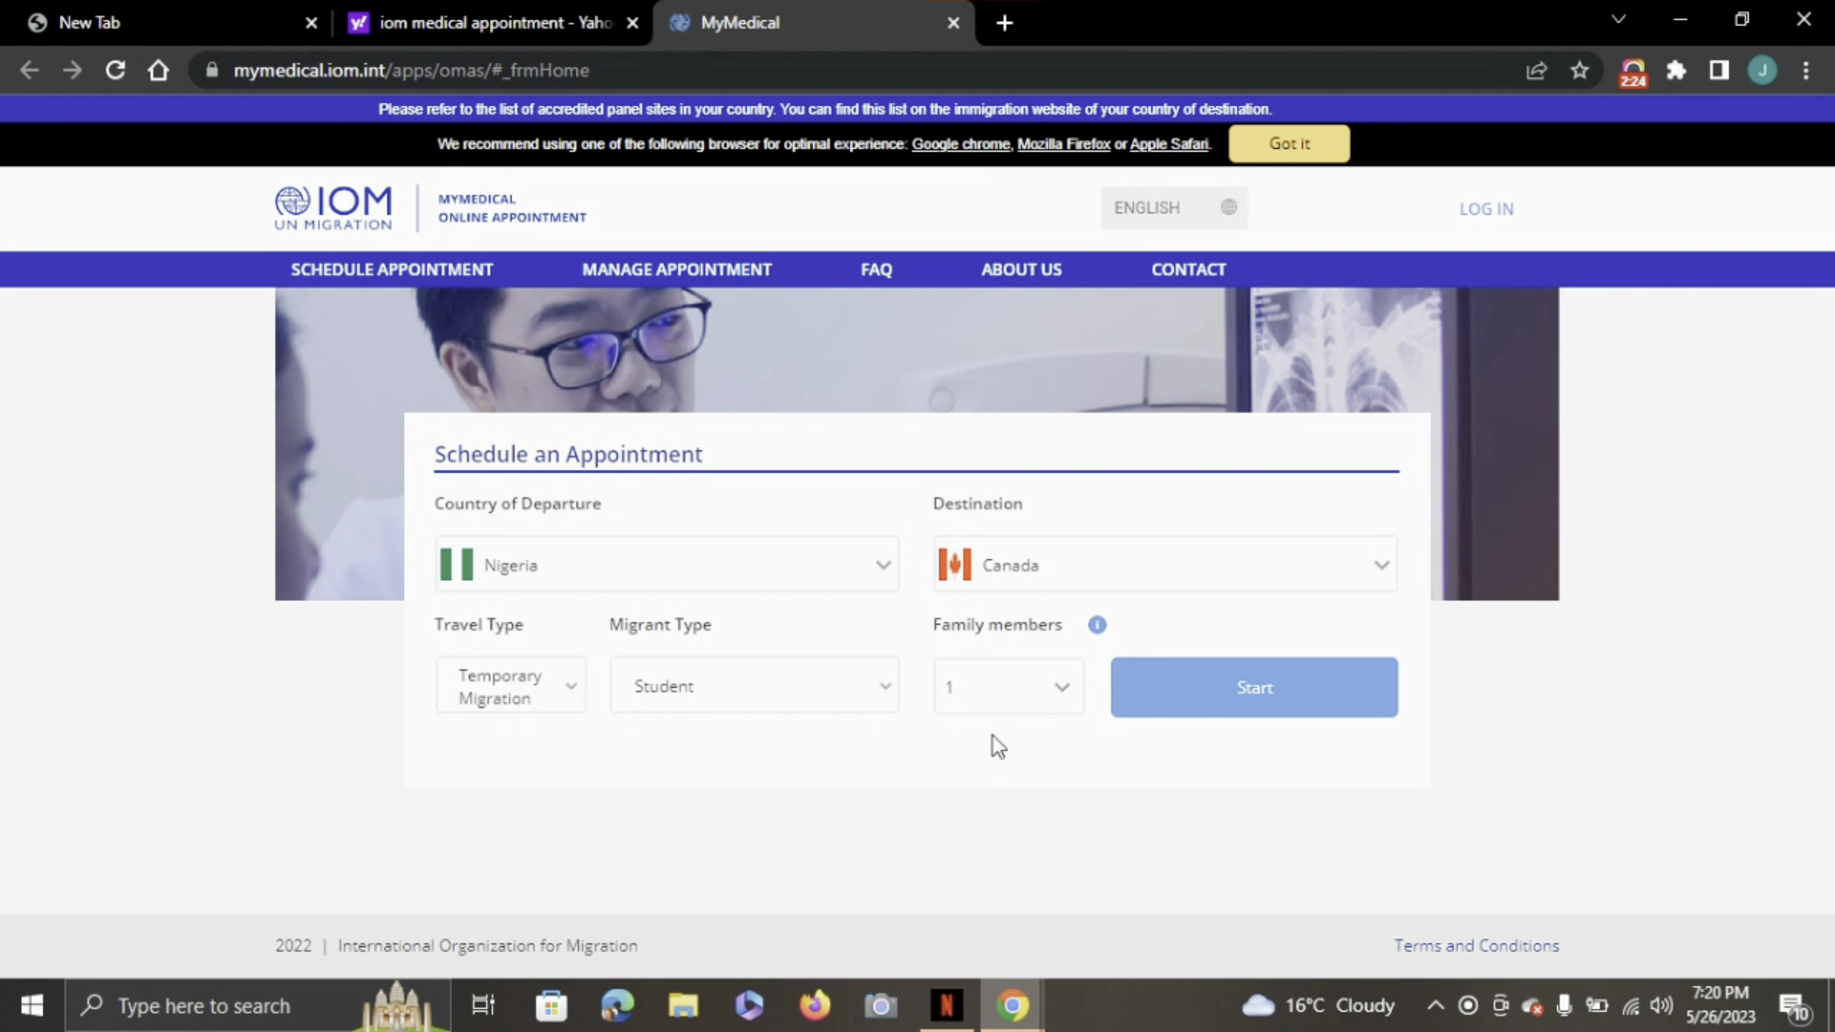
left_click(1200, 687)
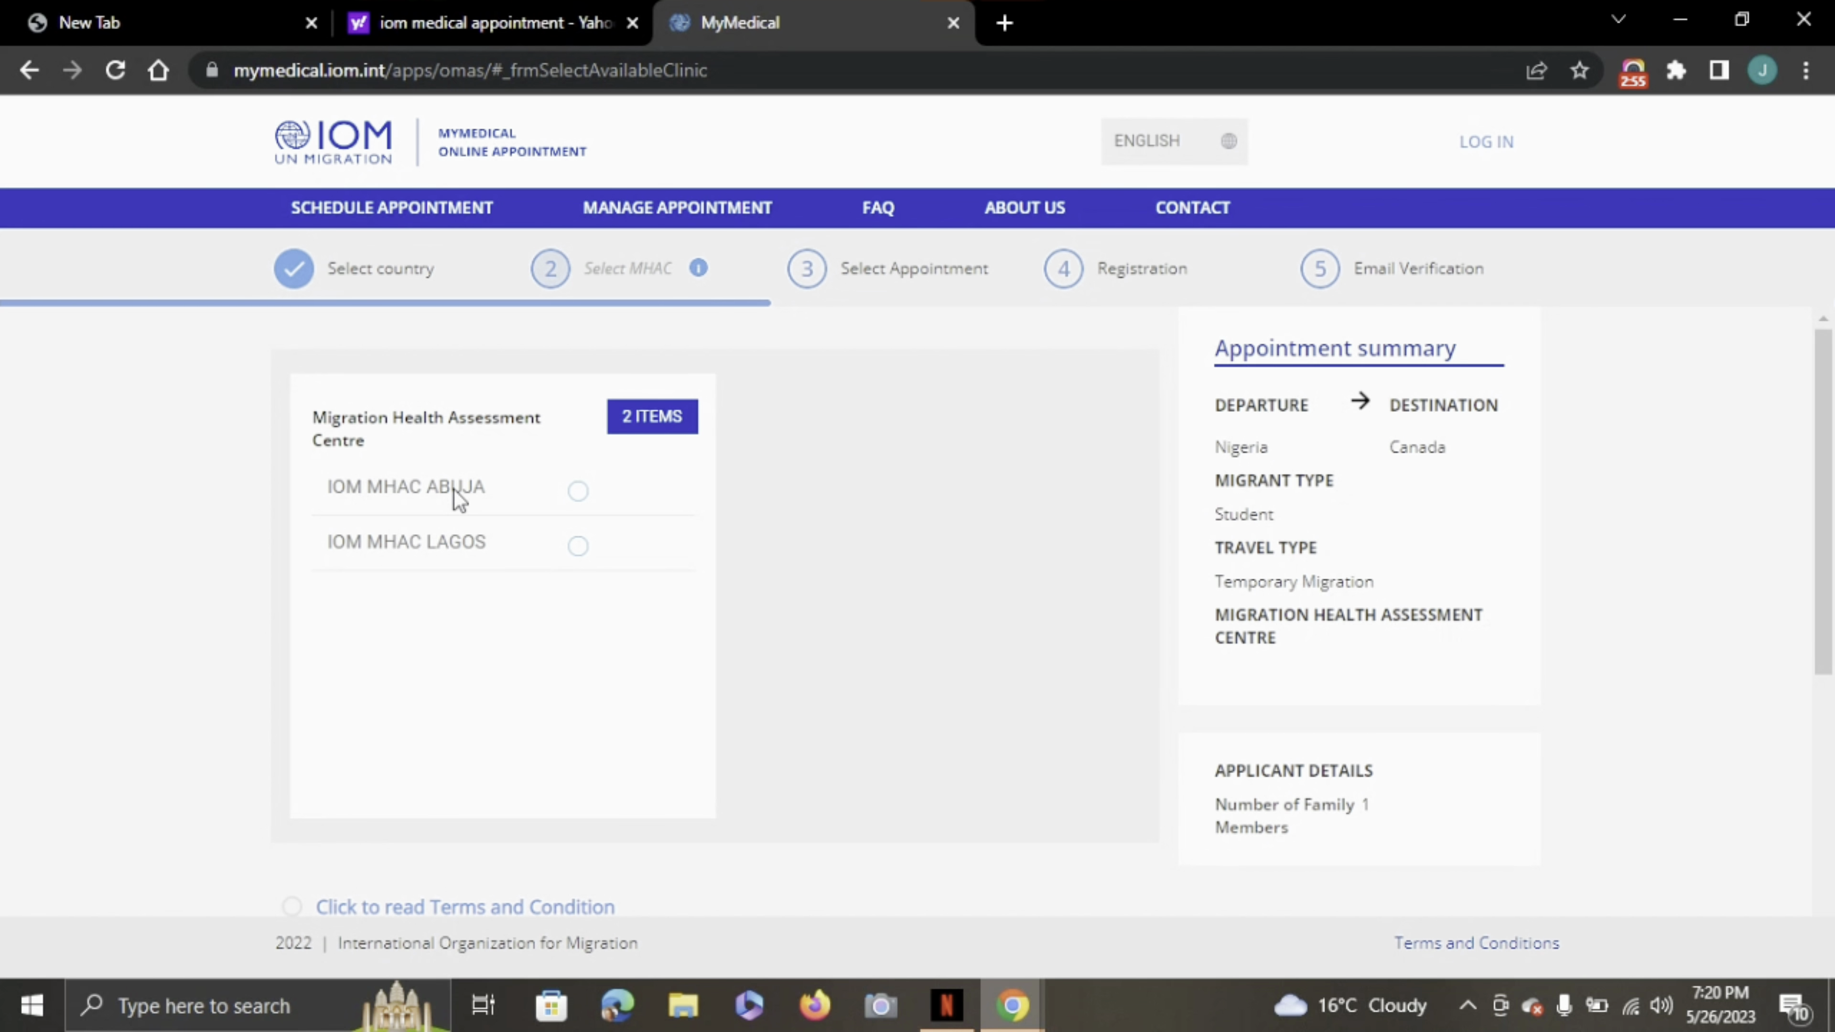
Step: Choose IOM MHAC LAGOS as the health assessment centre and acknowledge its disclaimer
left_click(578, 548)
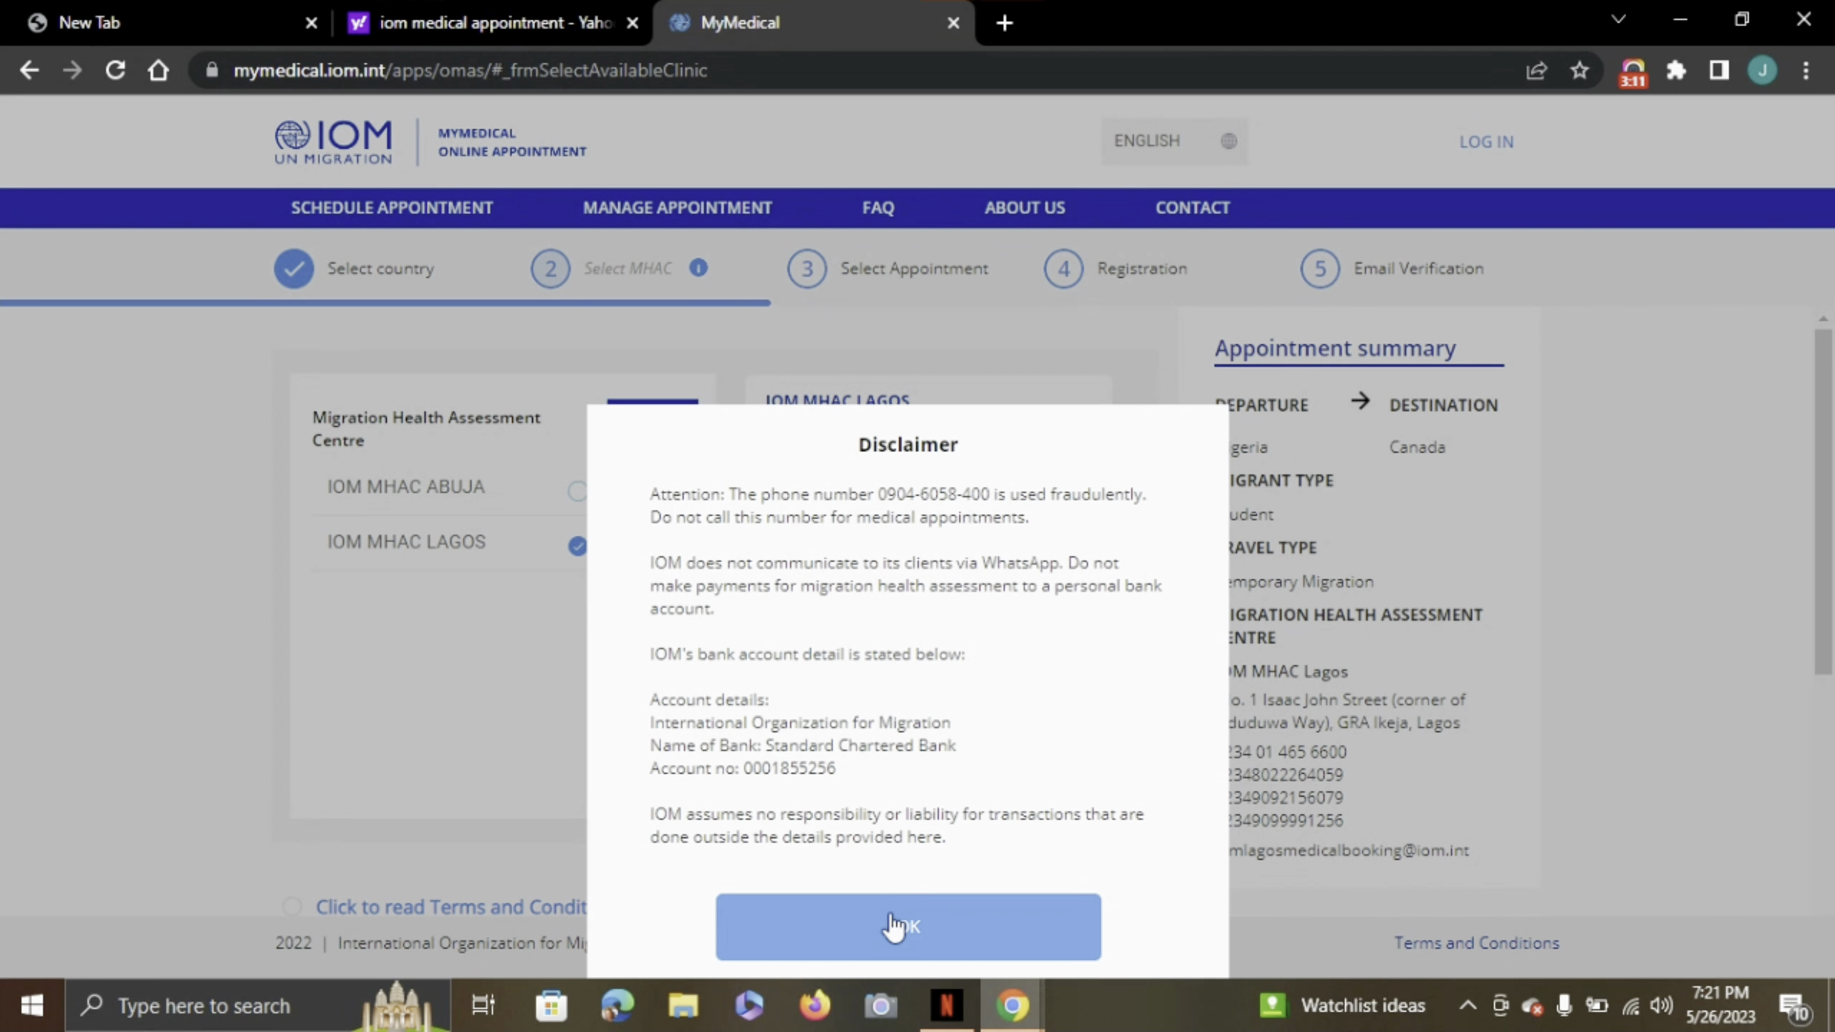
left_click(894, 933)
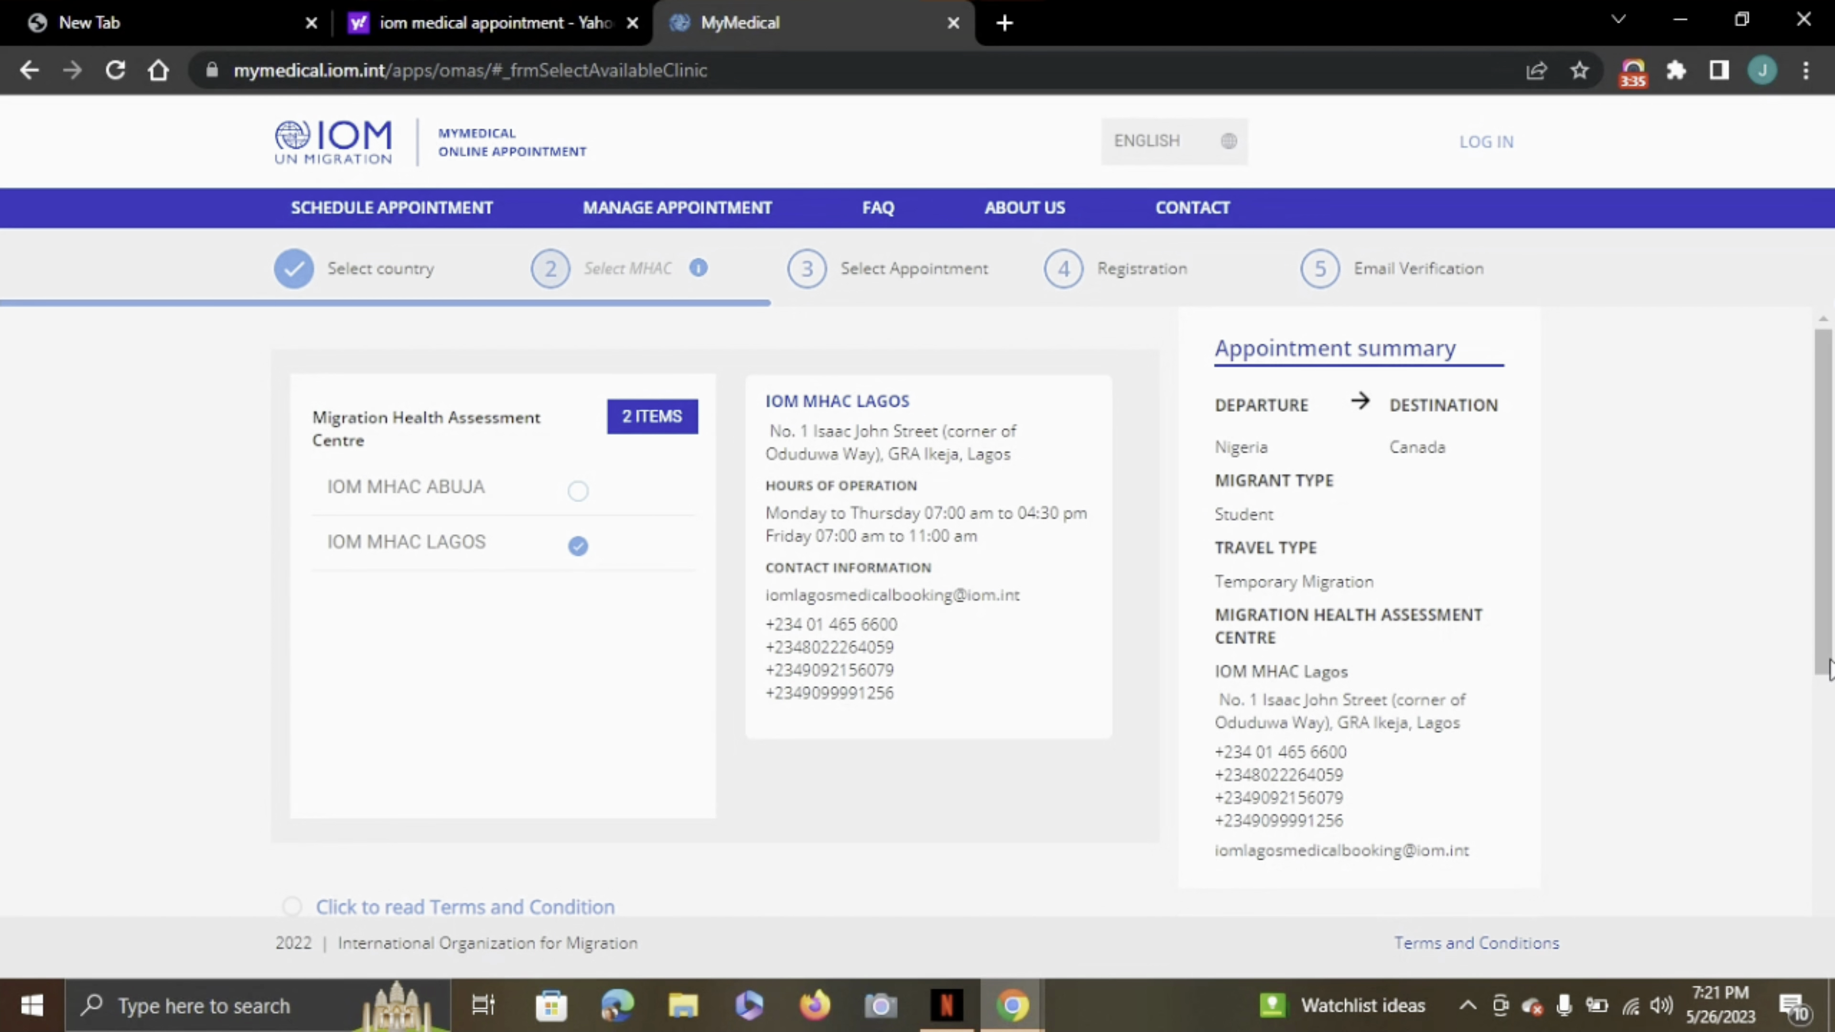
Step: Accept the requirements and procedure and agree to the terms and conditions, and continue to the appointment selection
left_click_drag(1827, 668, 1827, 833)
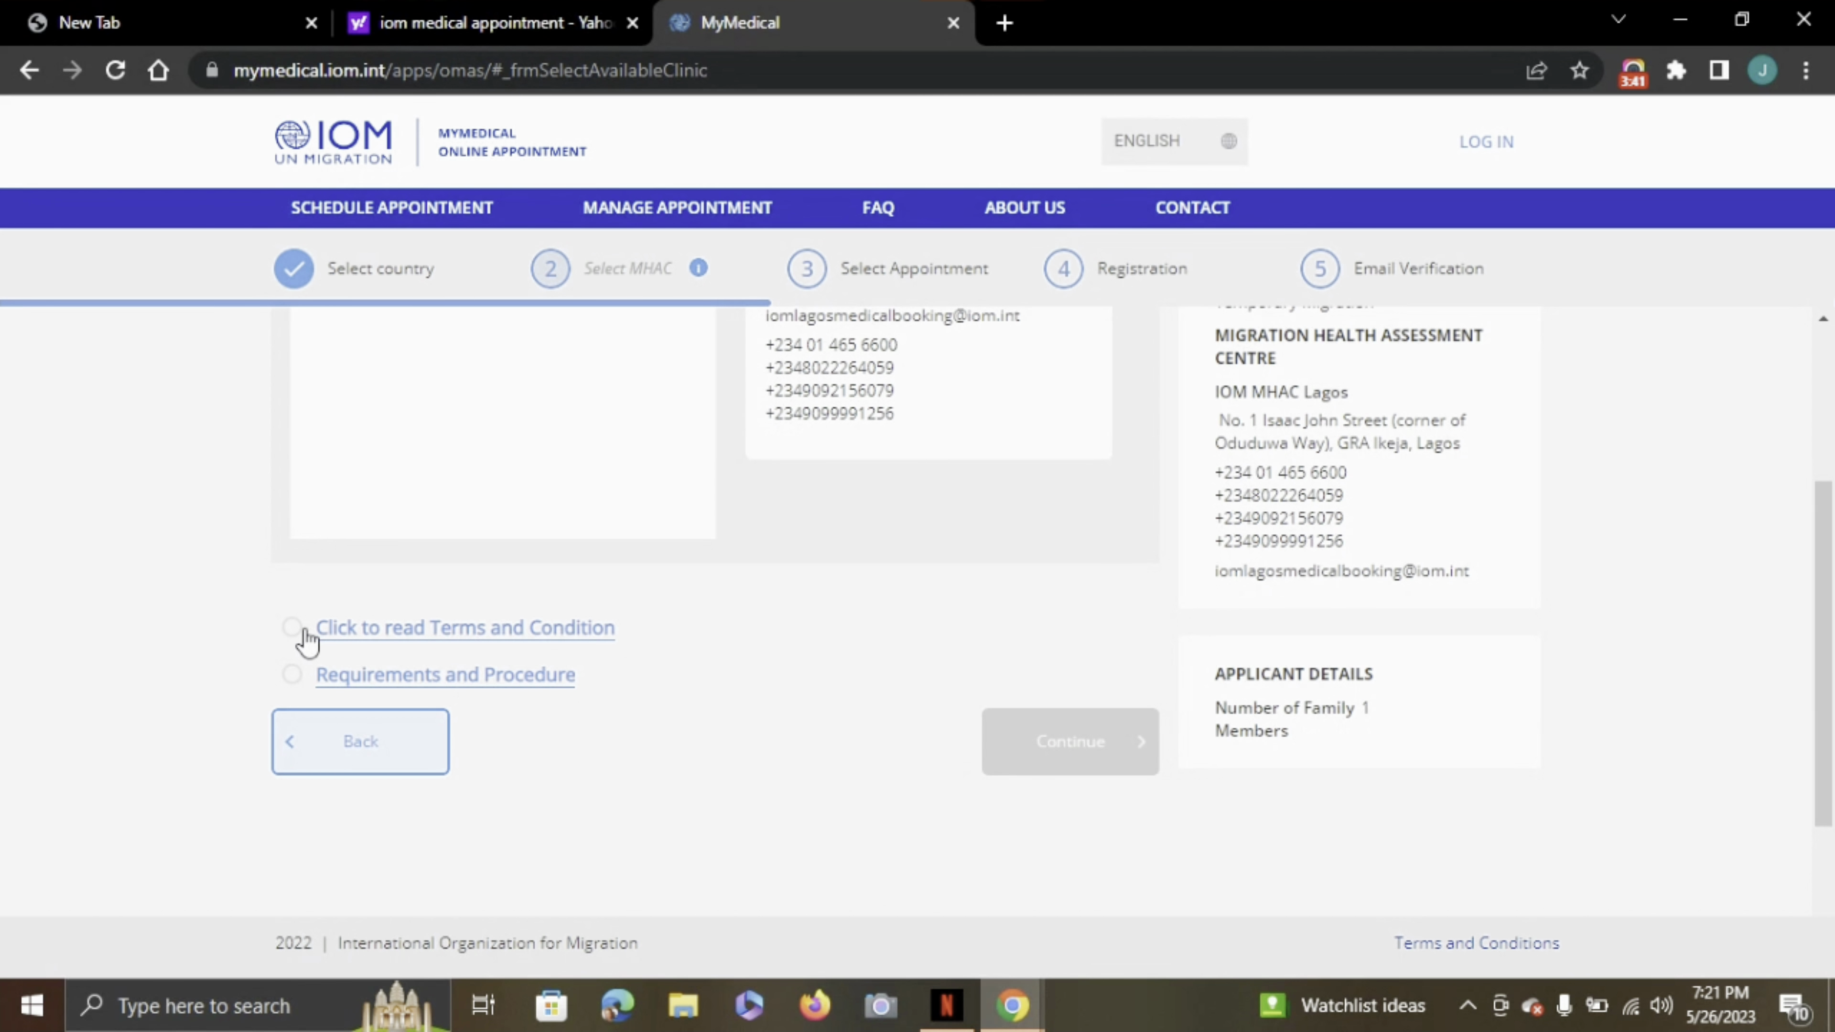
left_click(292, 674)
left_click(383, 629)
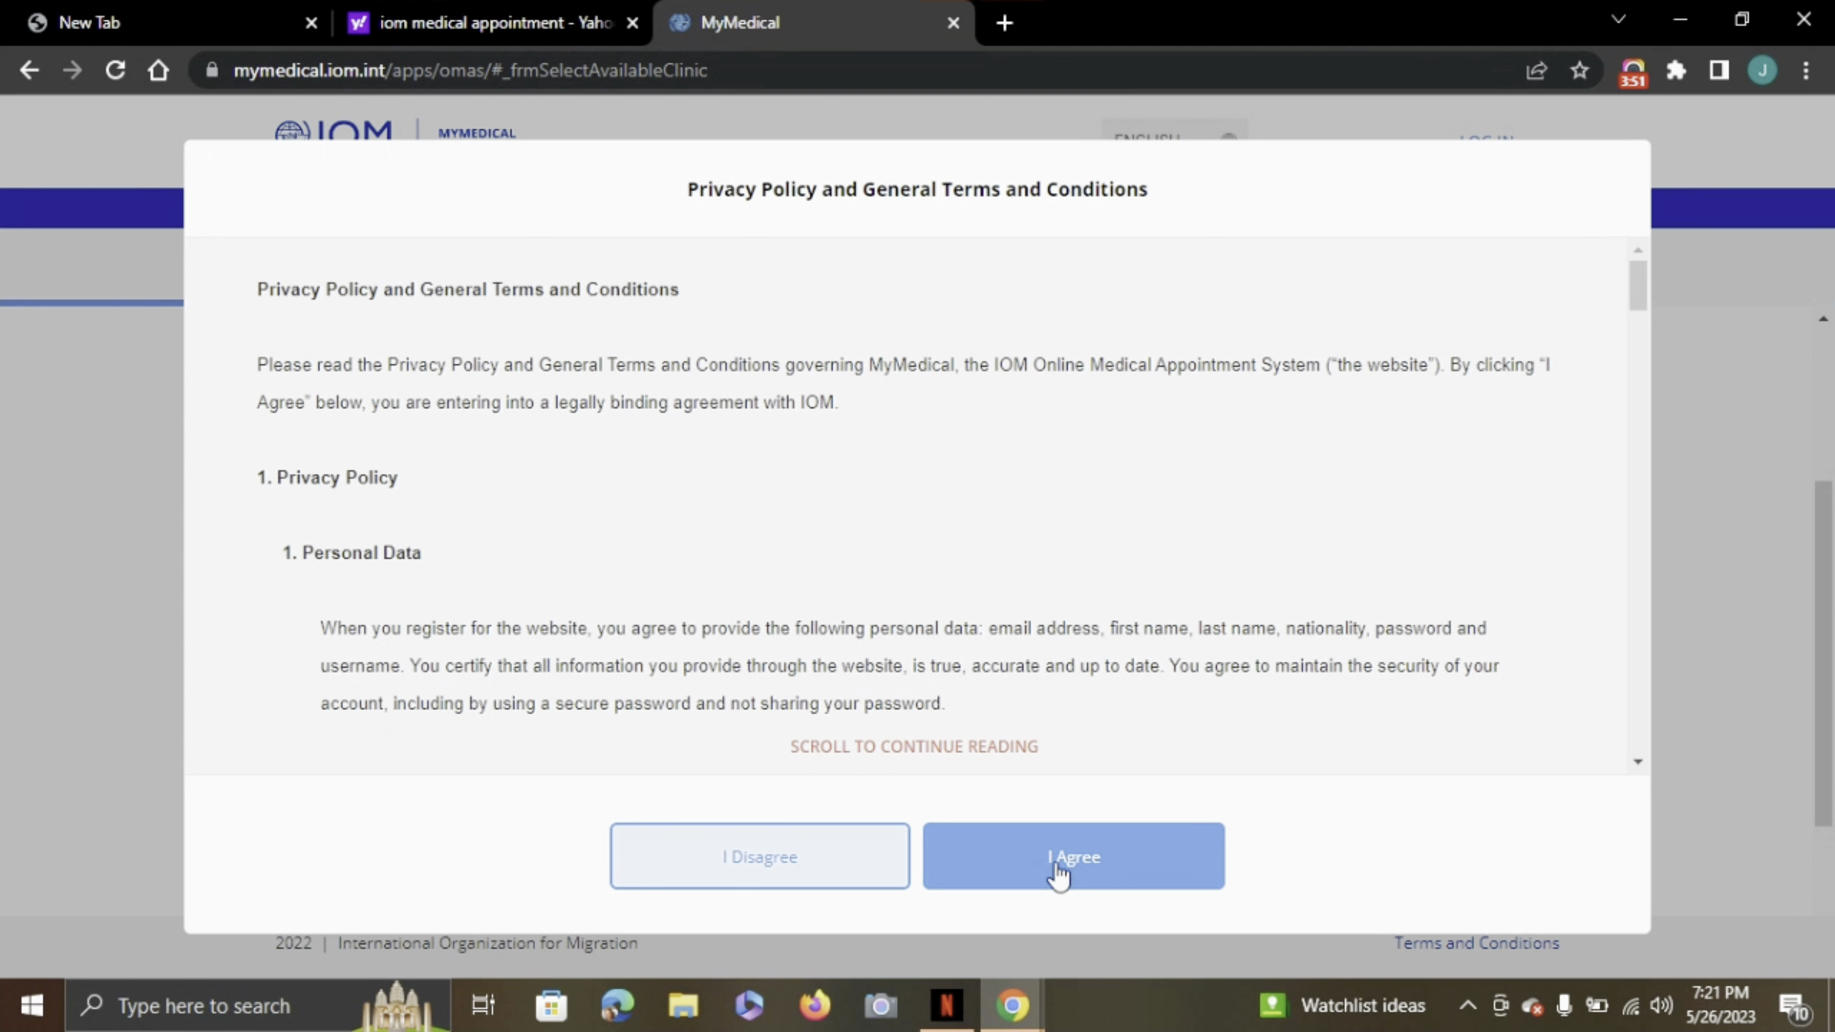
left_click(1637, 762)
left_click_drag(1637, 761, 1639, 761)
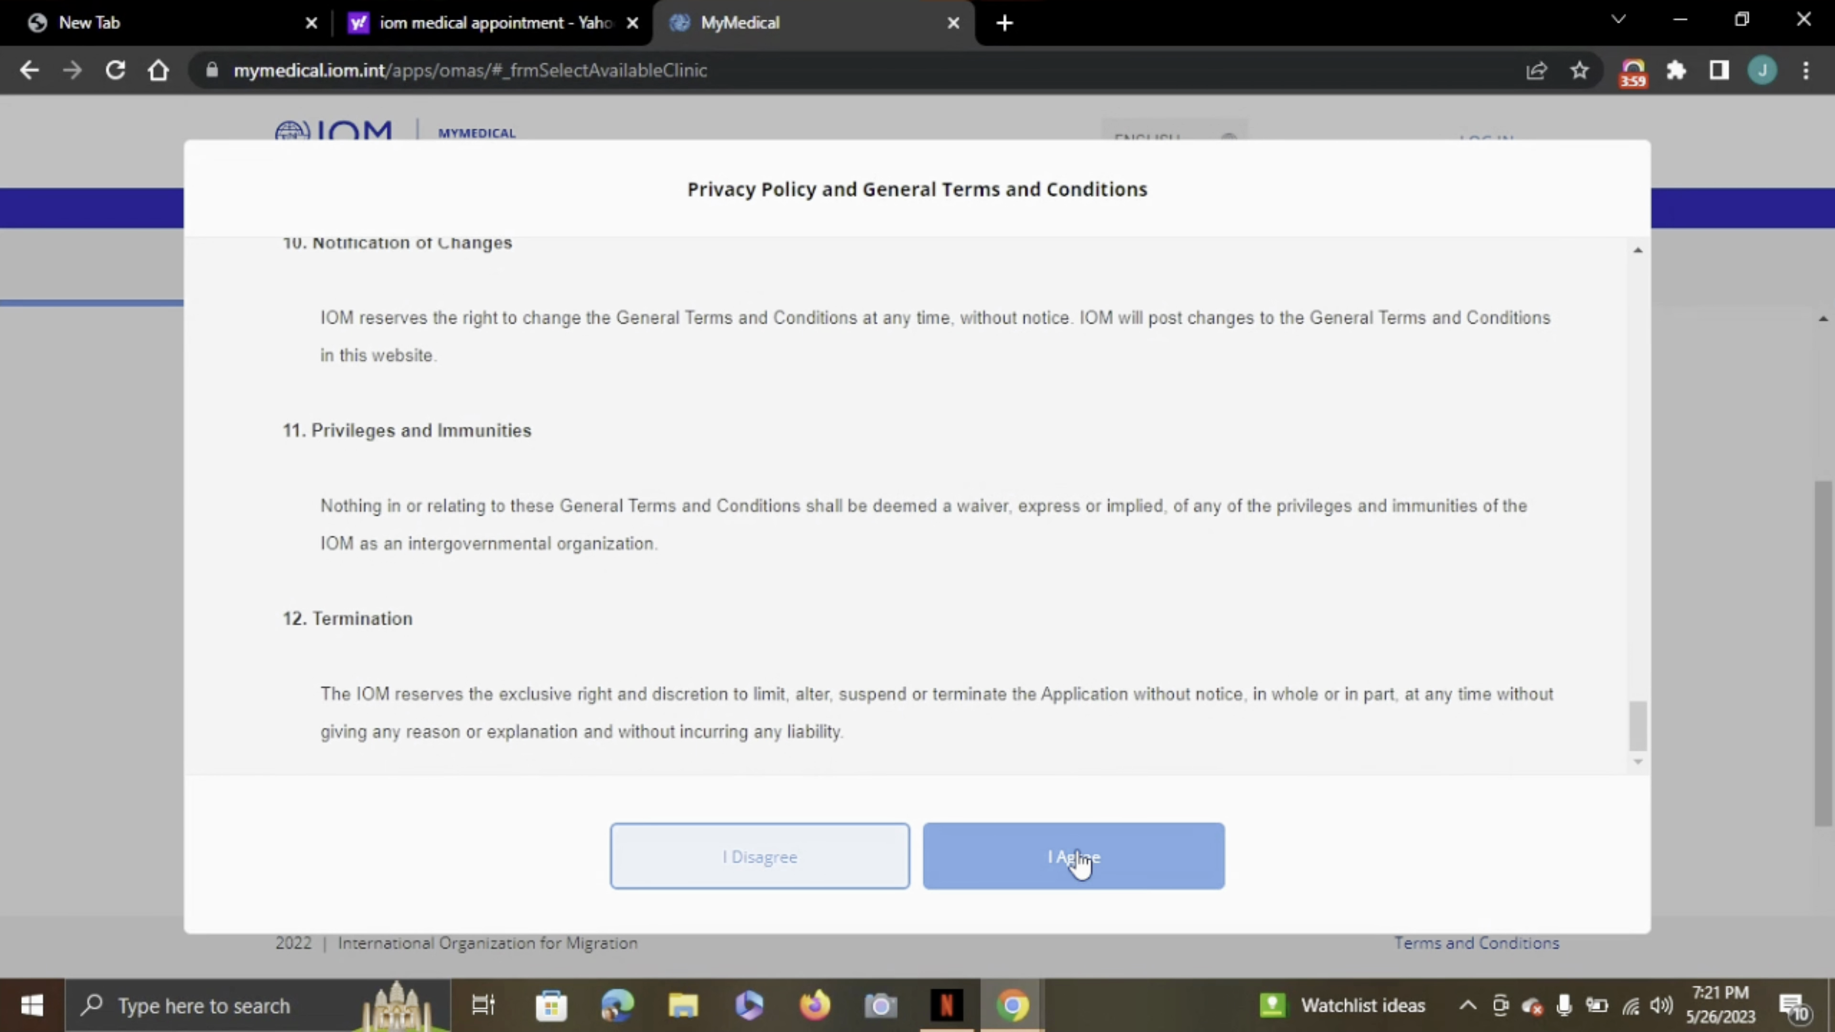
left_click(1074, 858)
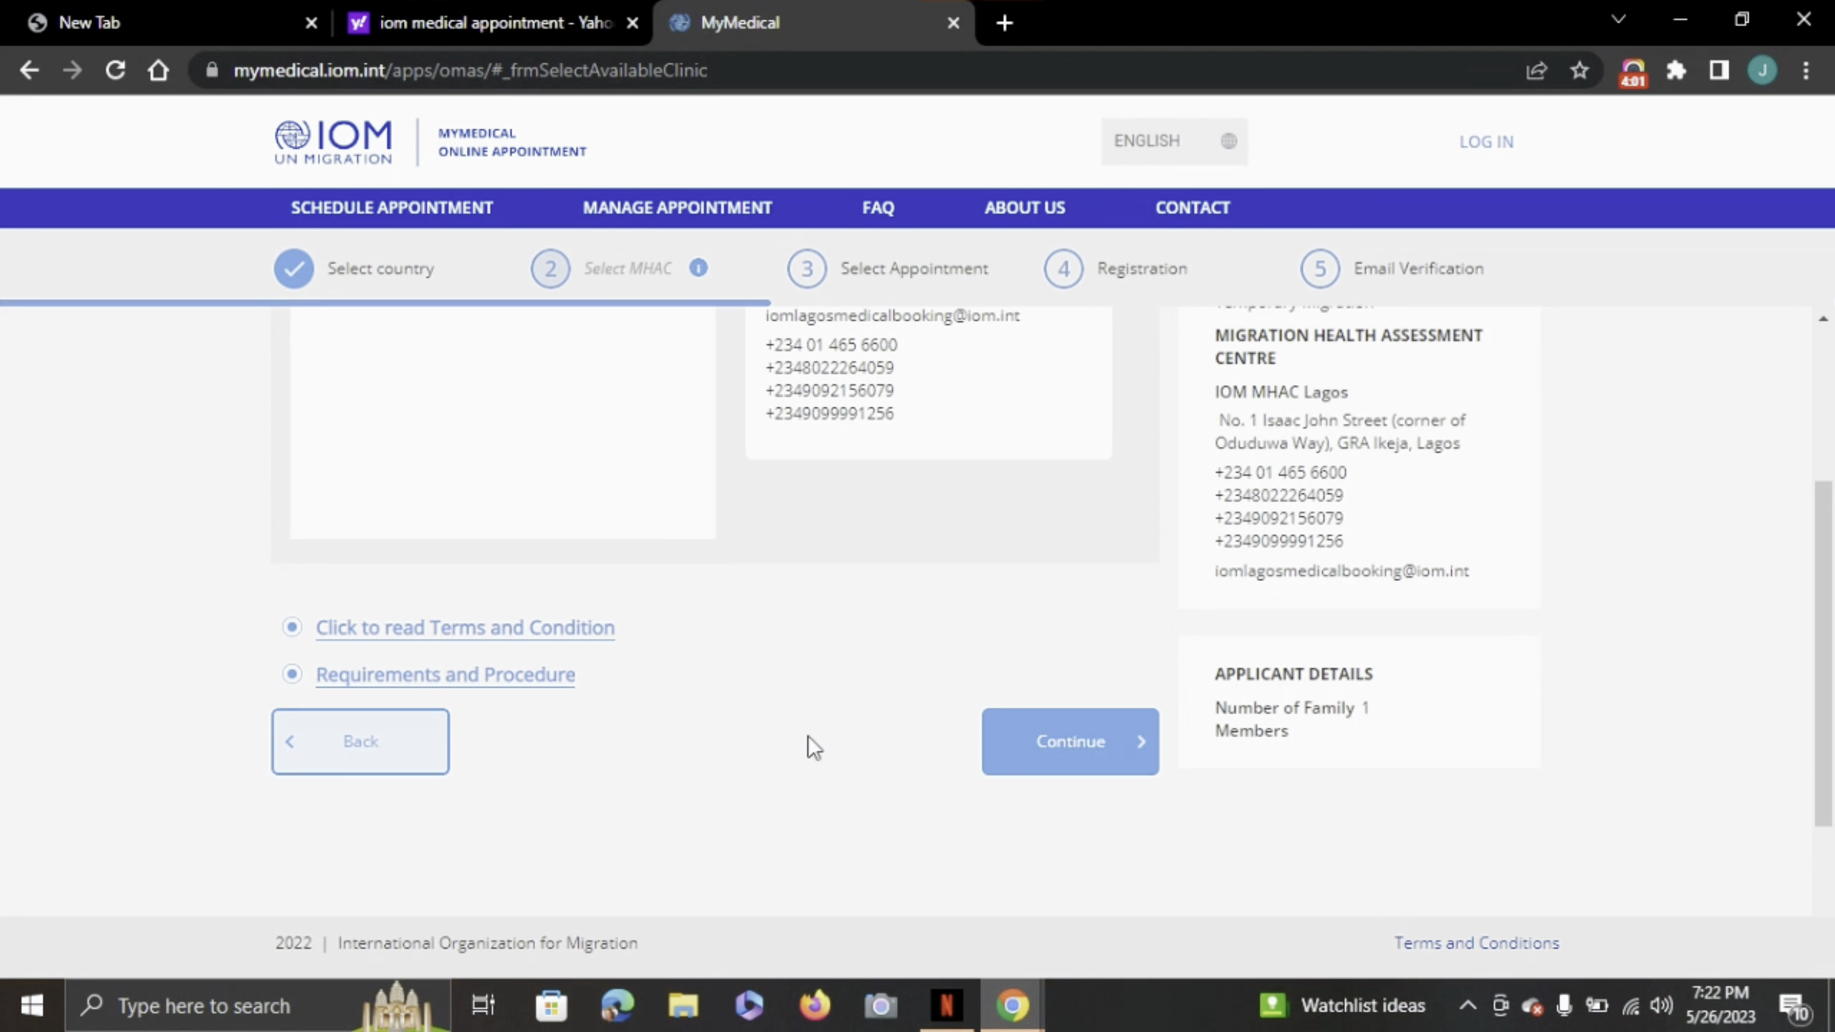
left_click(1053, 757)
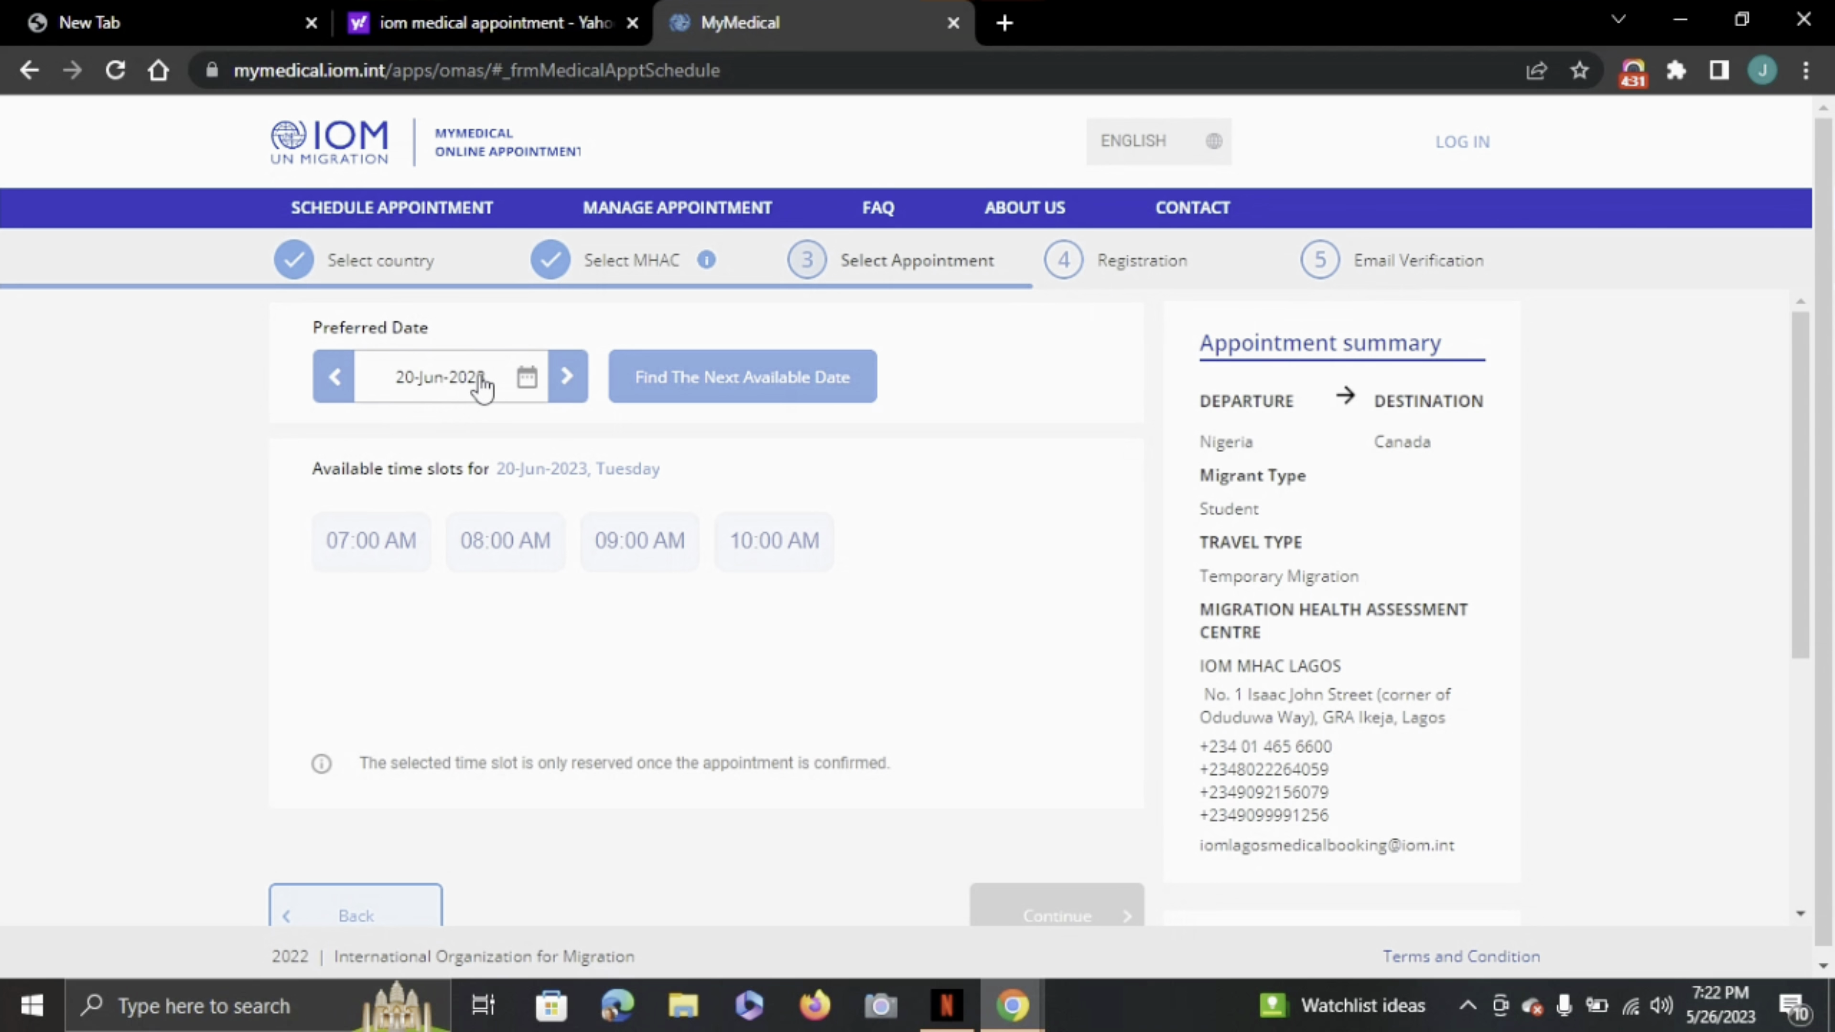
Step: Look up the next available appointment date and return the preferred date to 20-Jun-2023
left_click(677, 400)
left_click(697, 372)
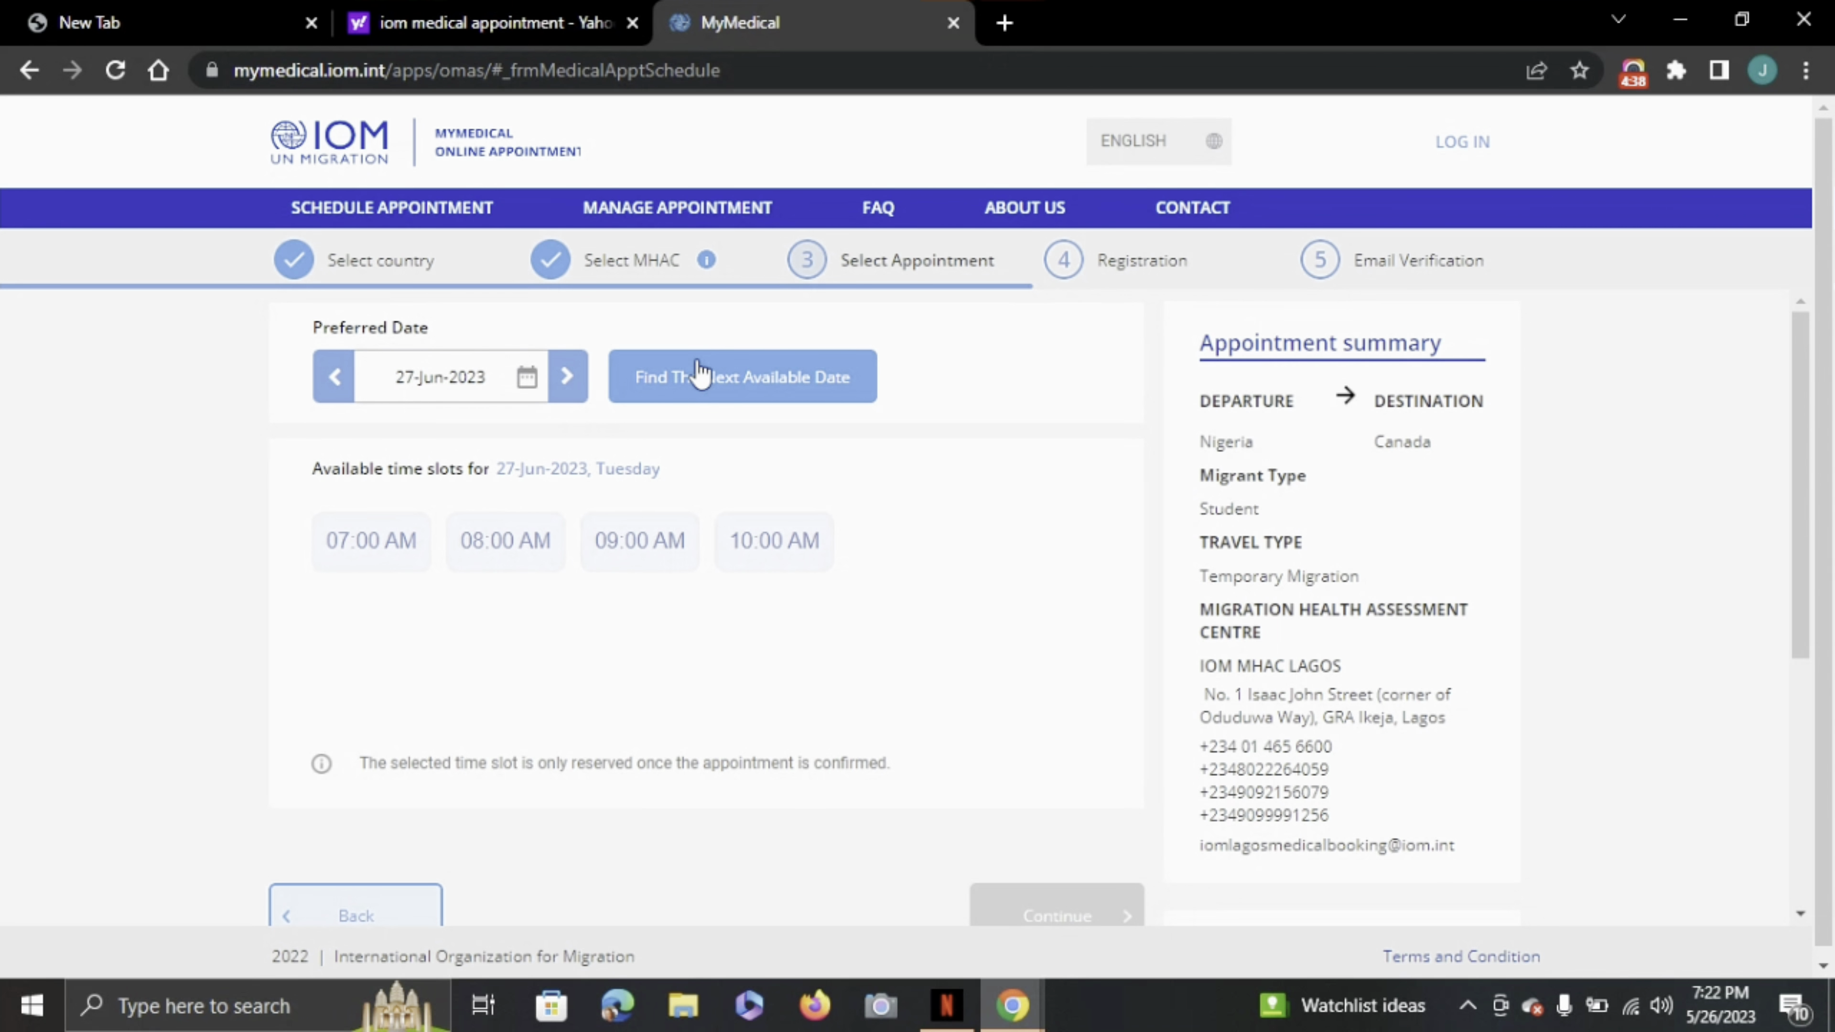
left_click(334, 376)
left_click(334, 376)
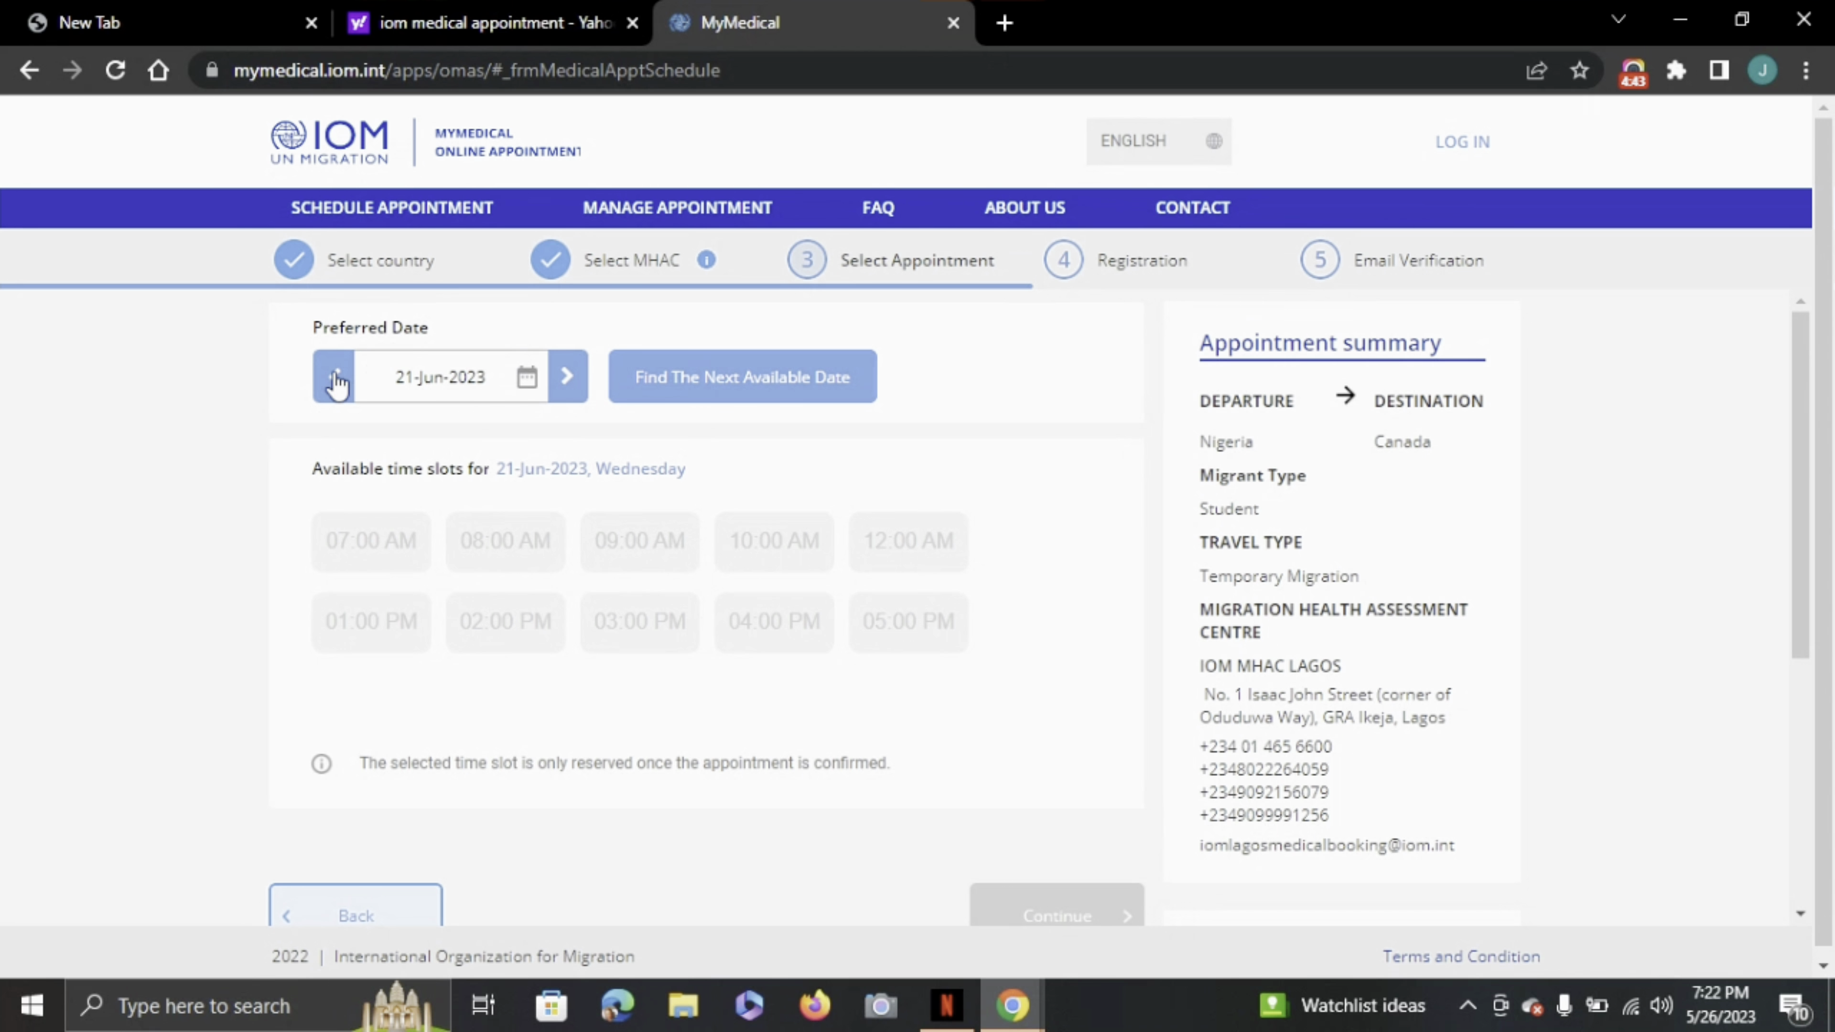
left_click(335, 377)
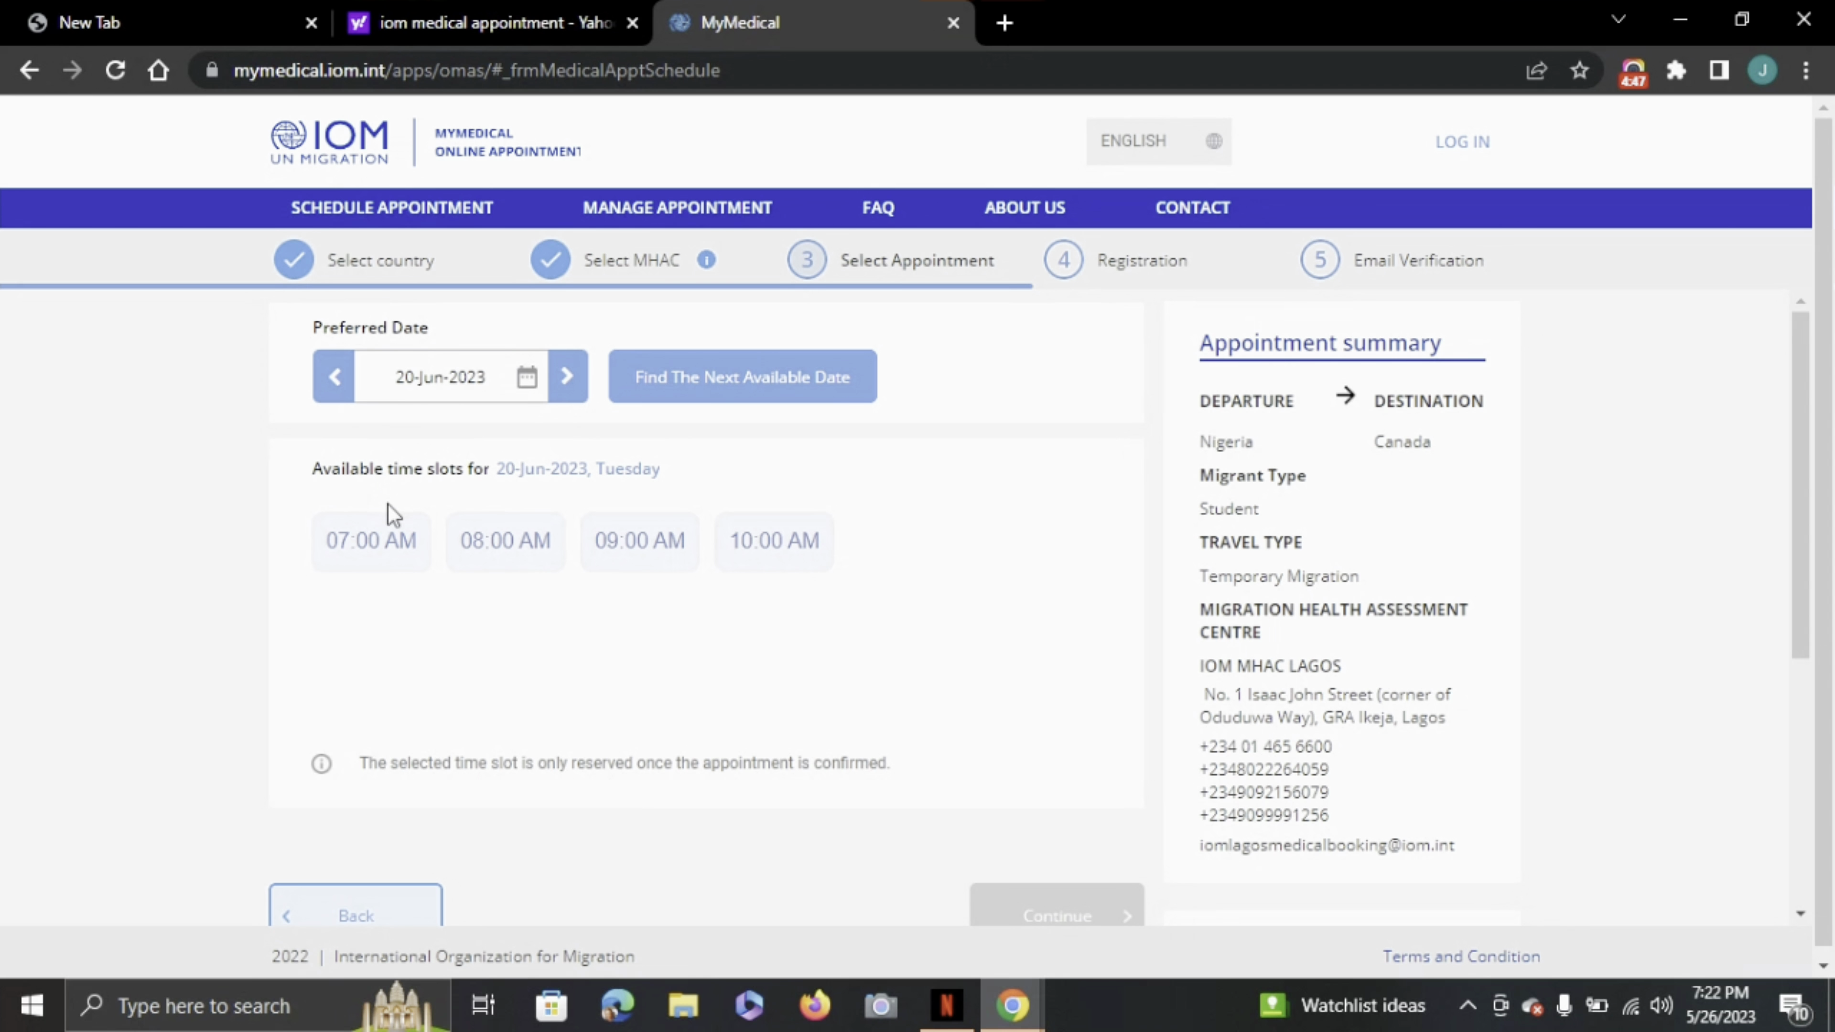
Step: Reserve the 08:00 AM time slot, continue to the applicant registration and acknowledge the reminder
left_click(560, 542)
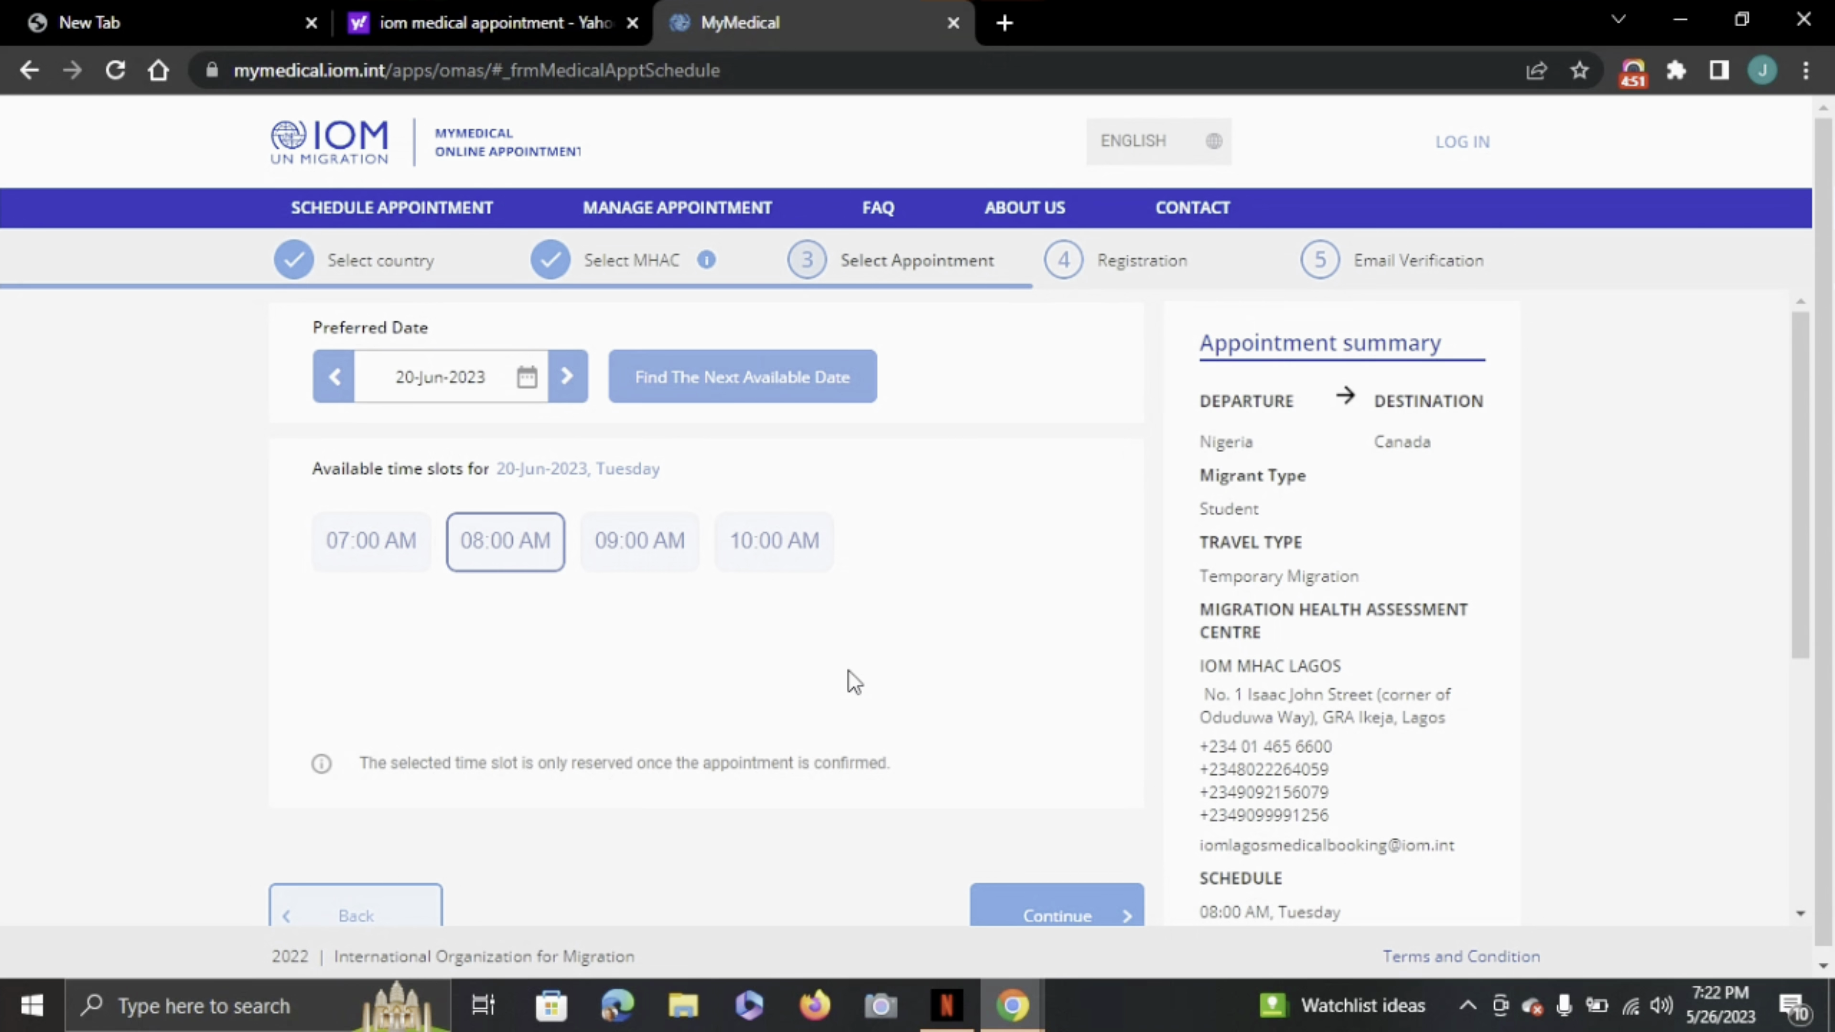
left_click(1080, 917)
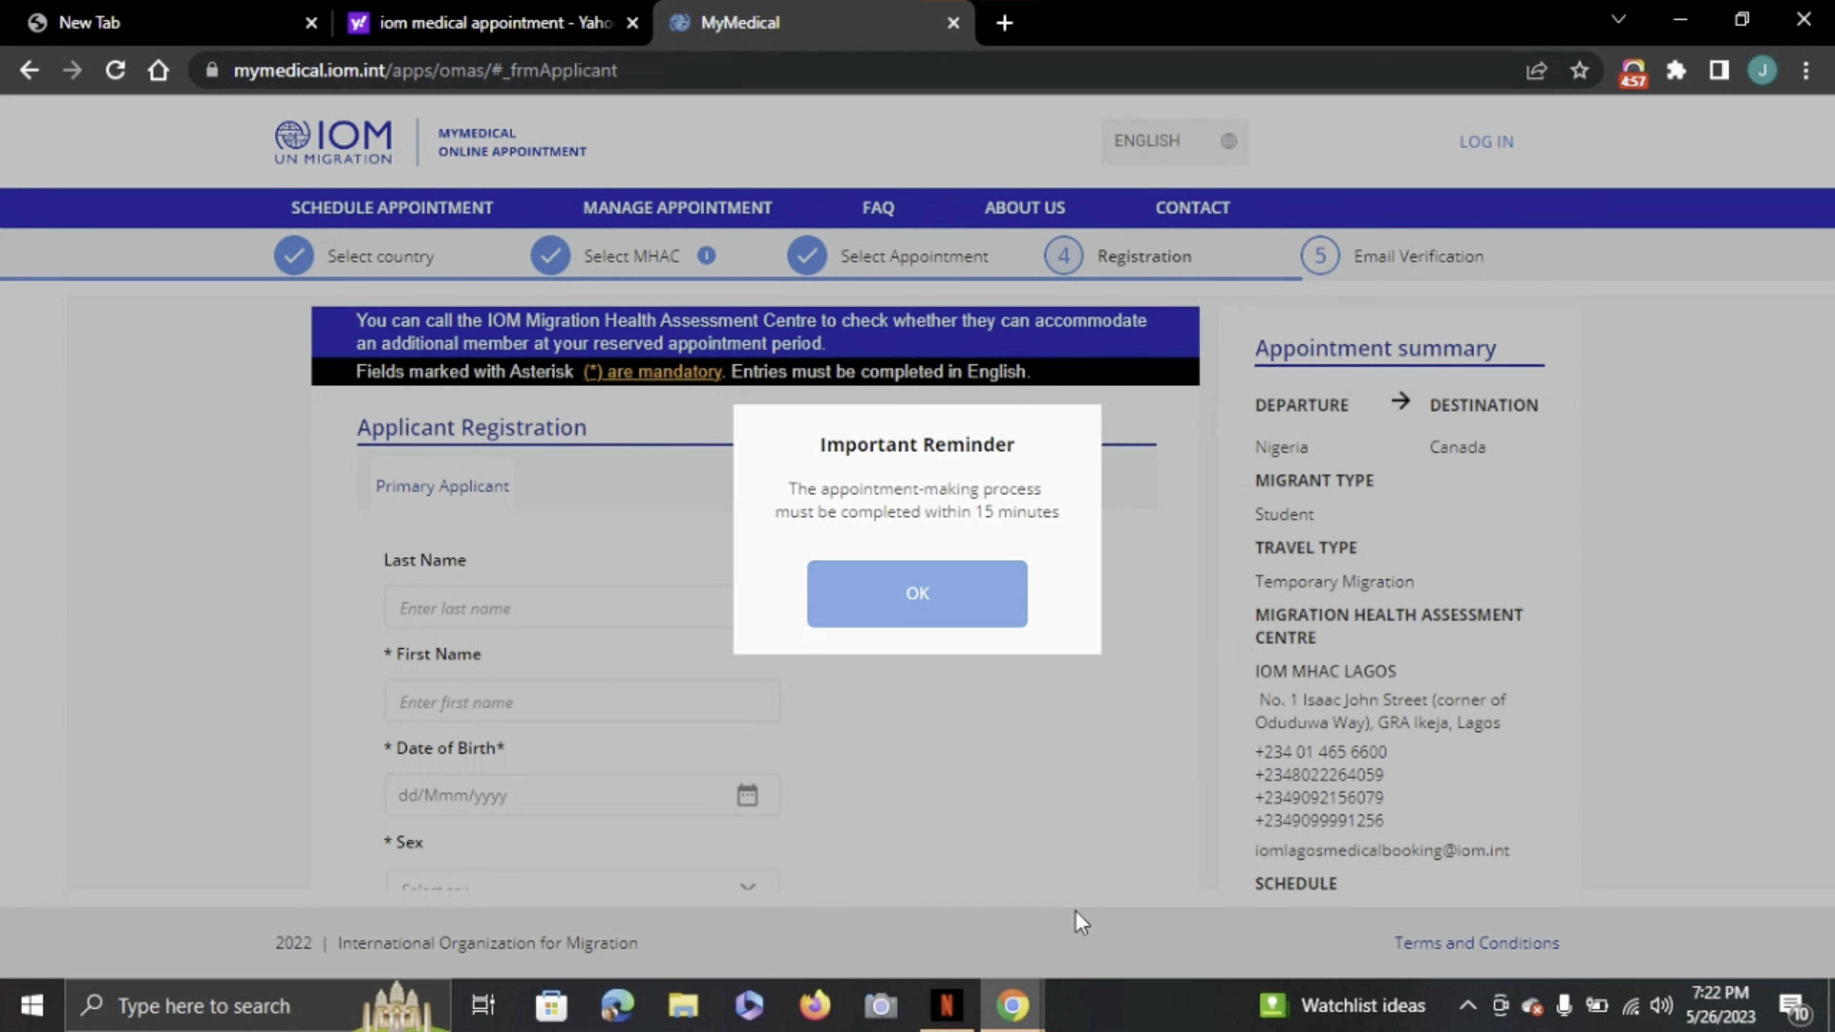
left_click(896, 600)
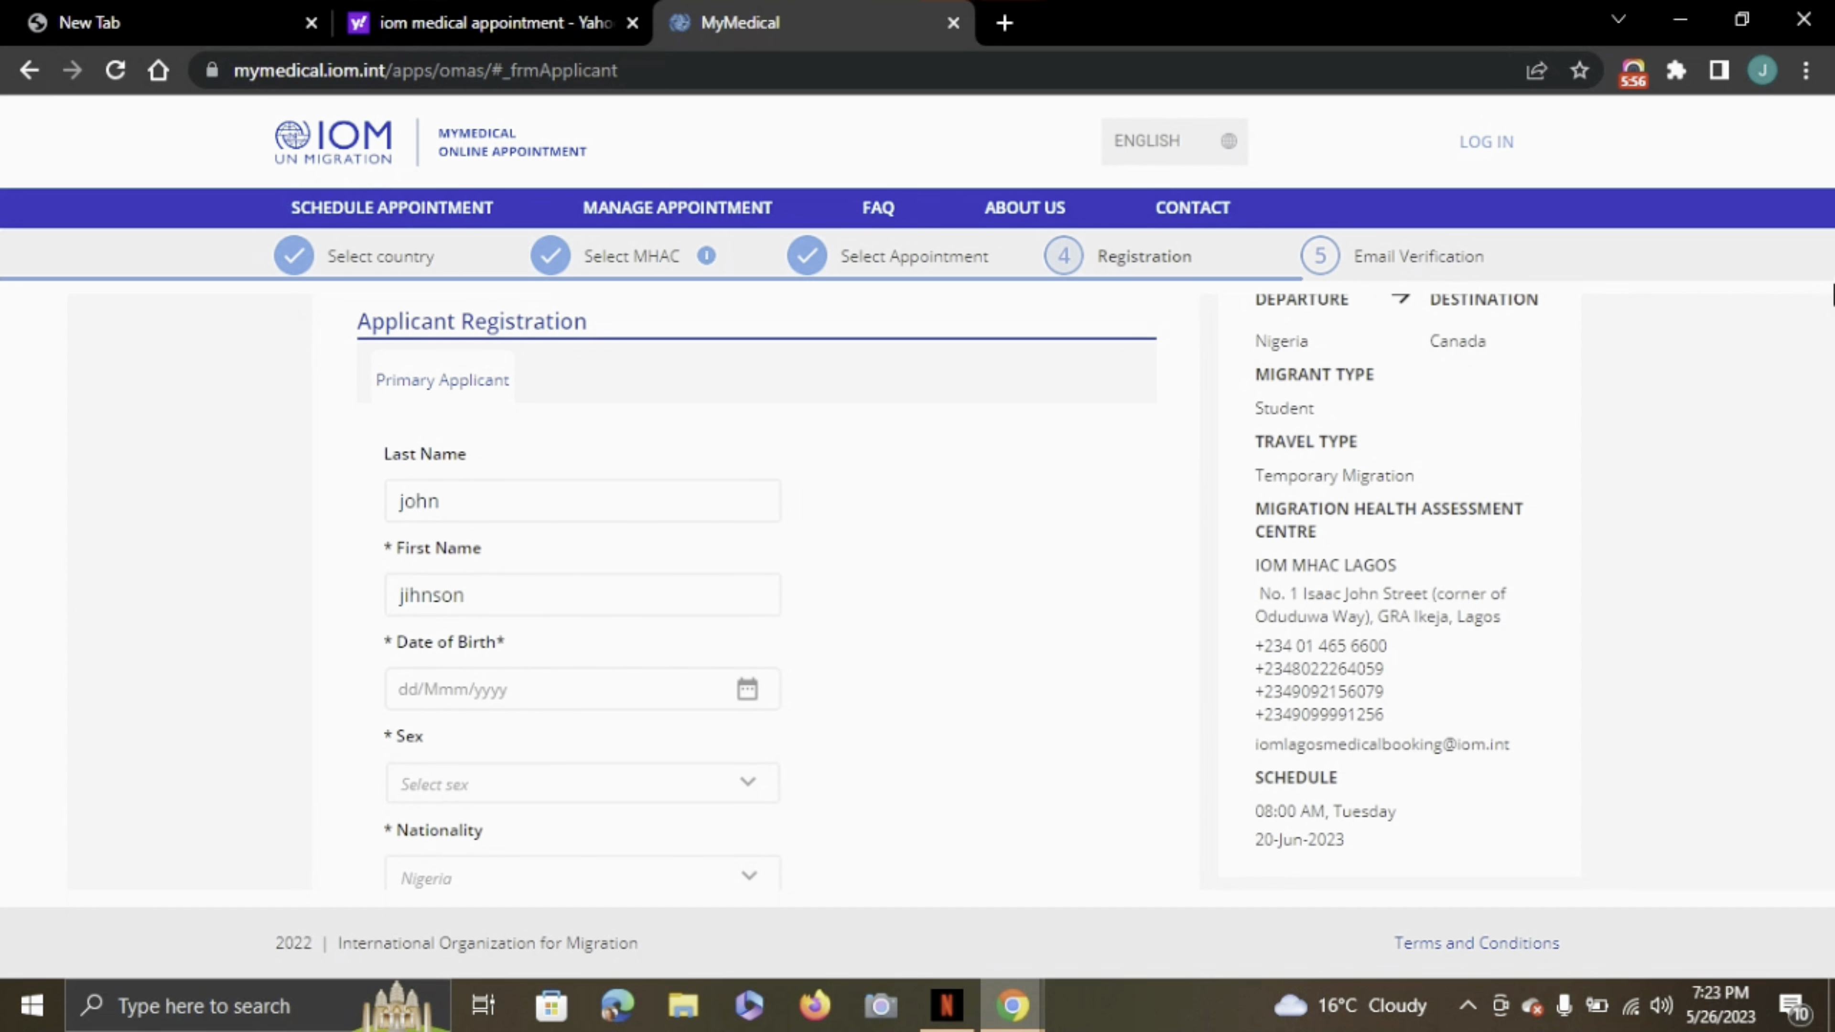
Step: Review the applicant registration form from the personal details through the passport, contact and password fields
scroll(927, 593, "up", 1)
scroll(928, 593, "down", 1)
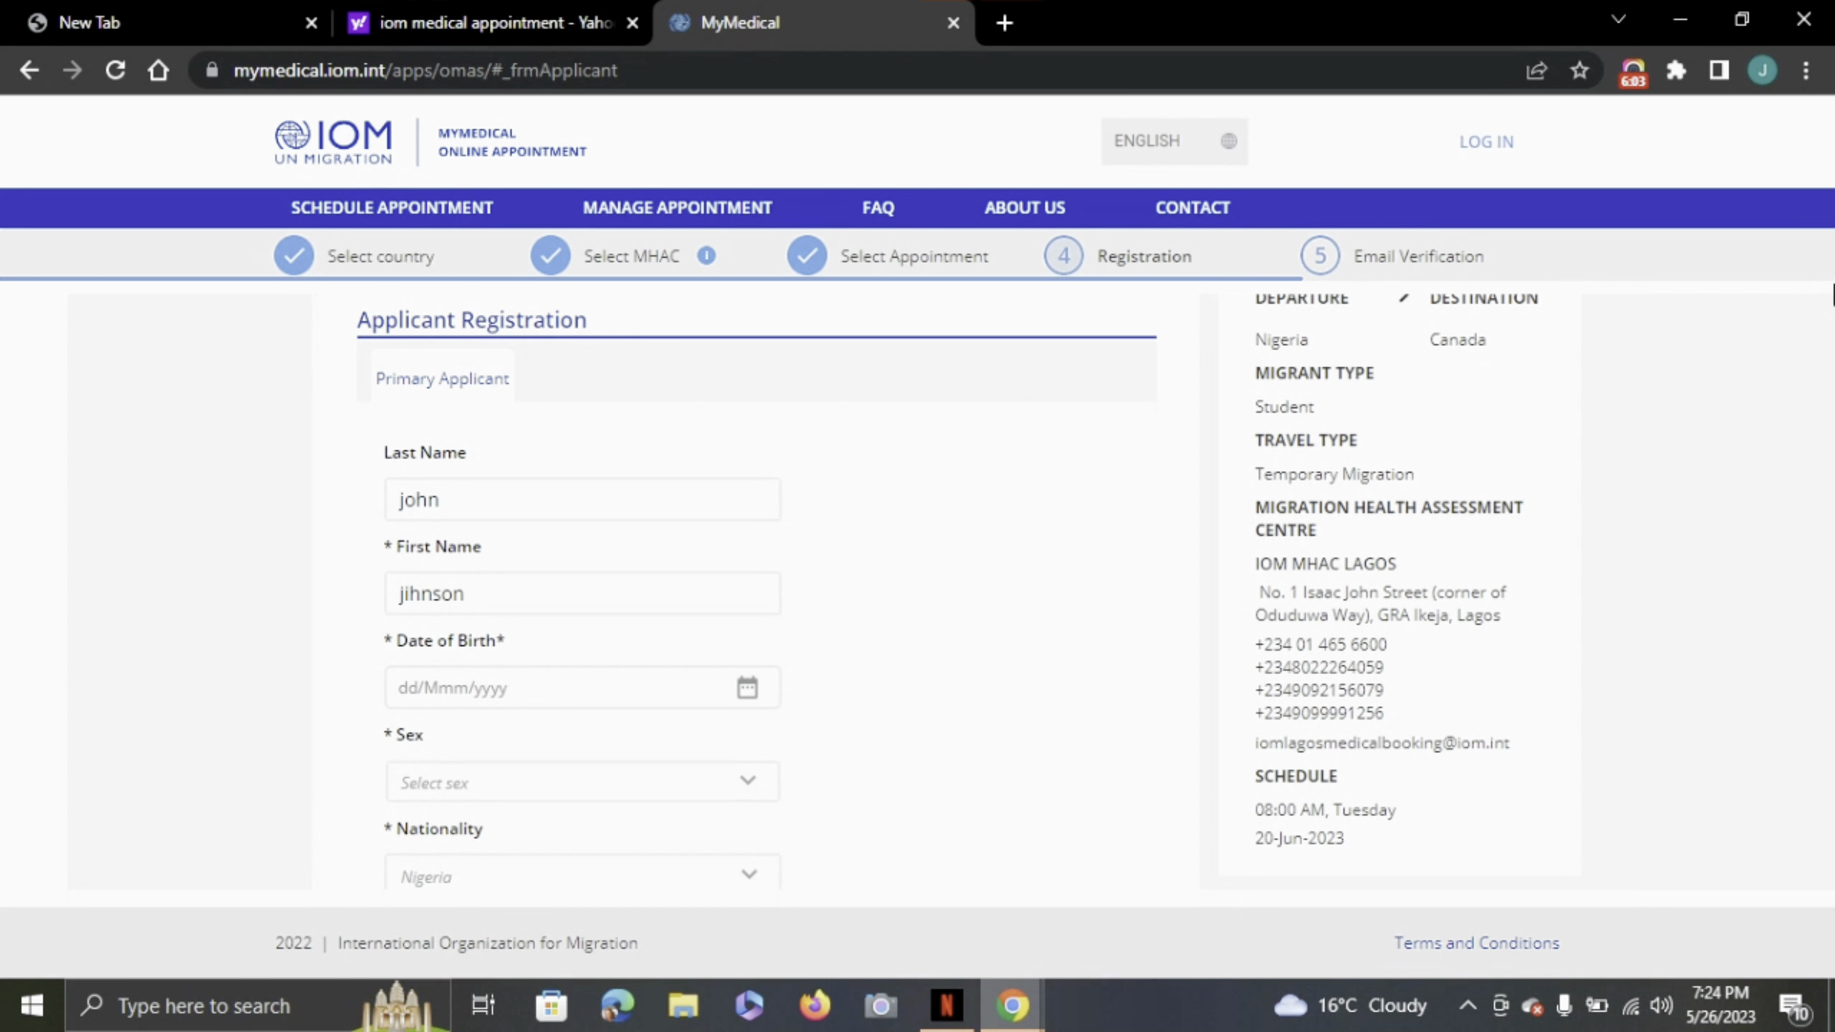
scroll(928, 592, "down", 2)
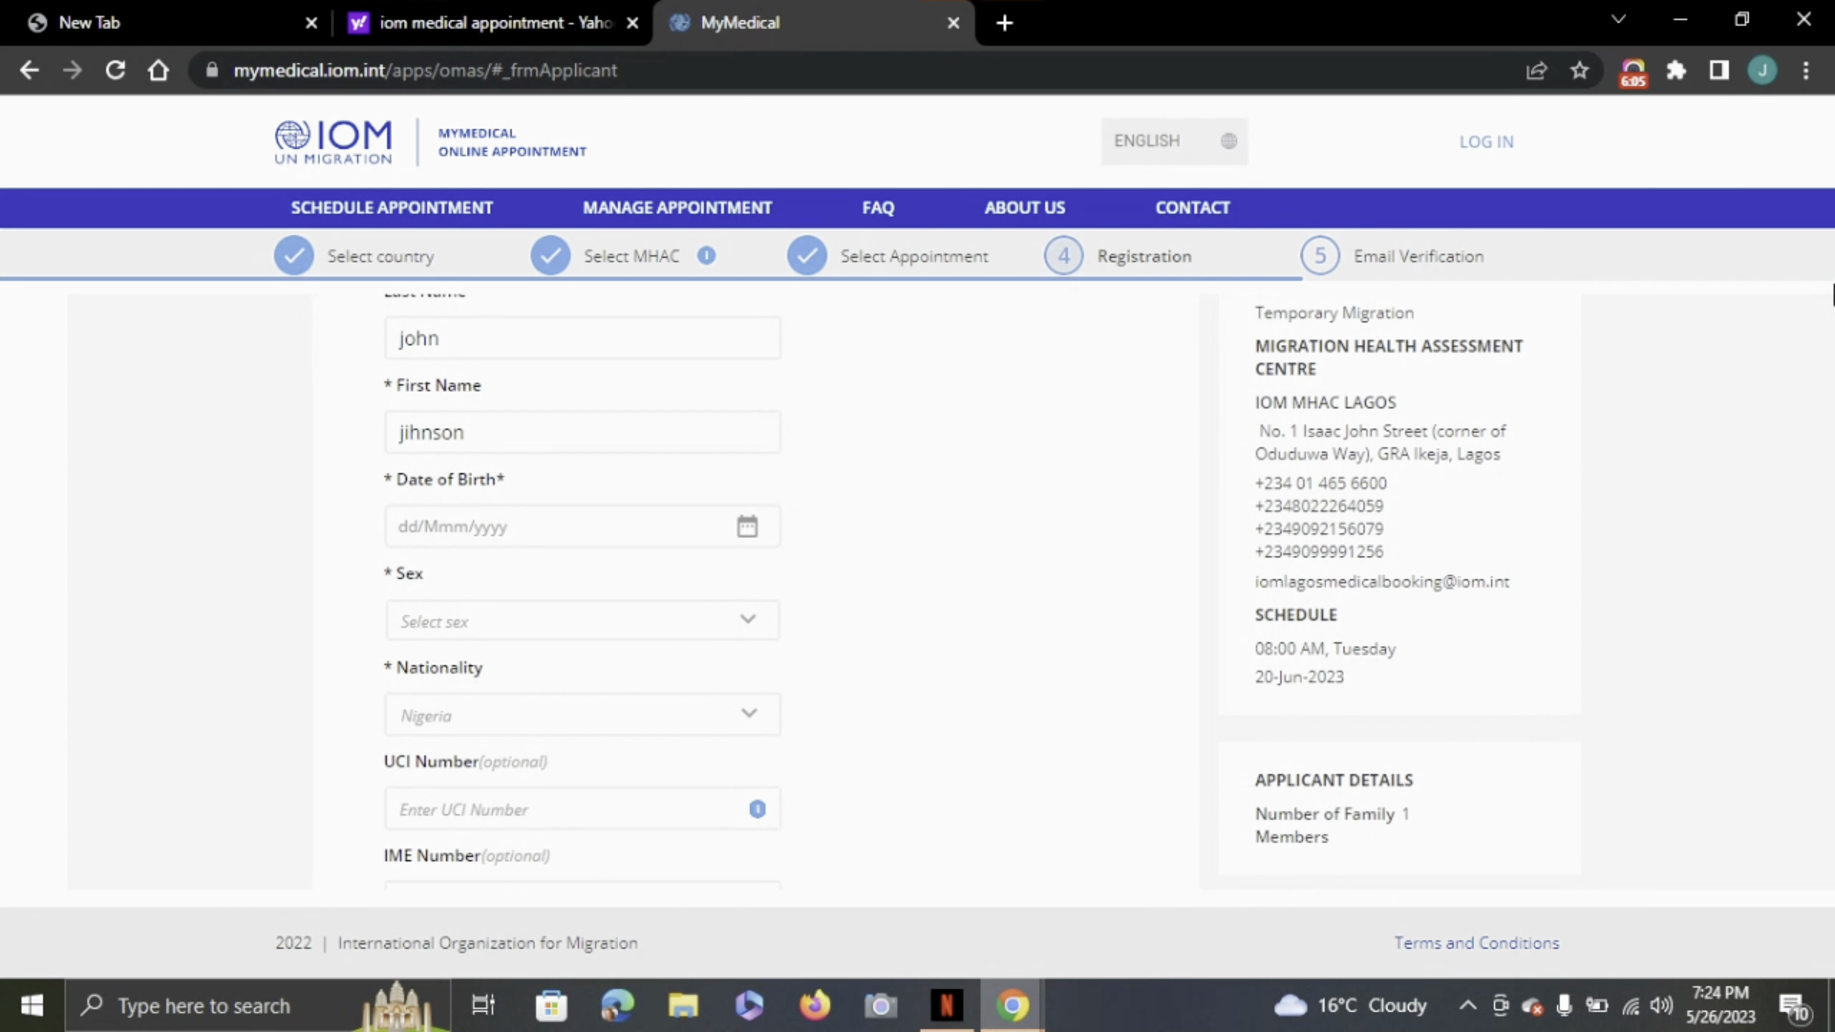
scroll(927, 593, "down", 2)
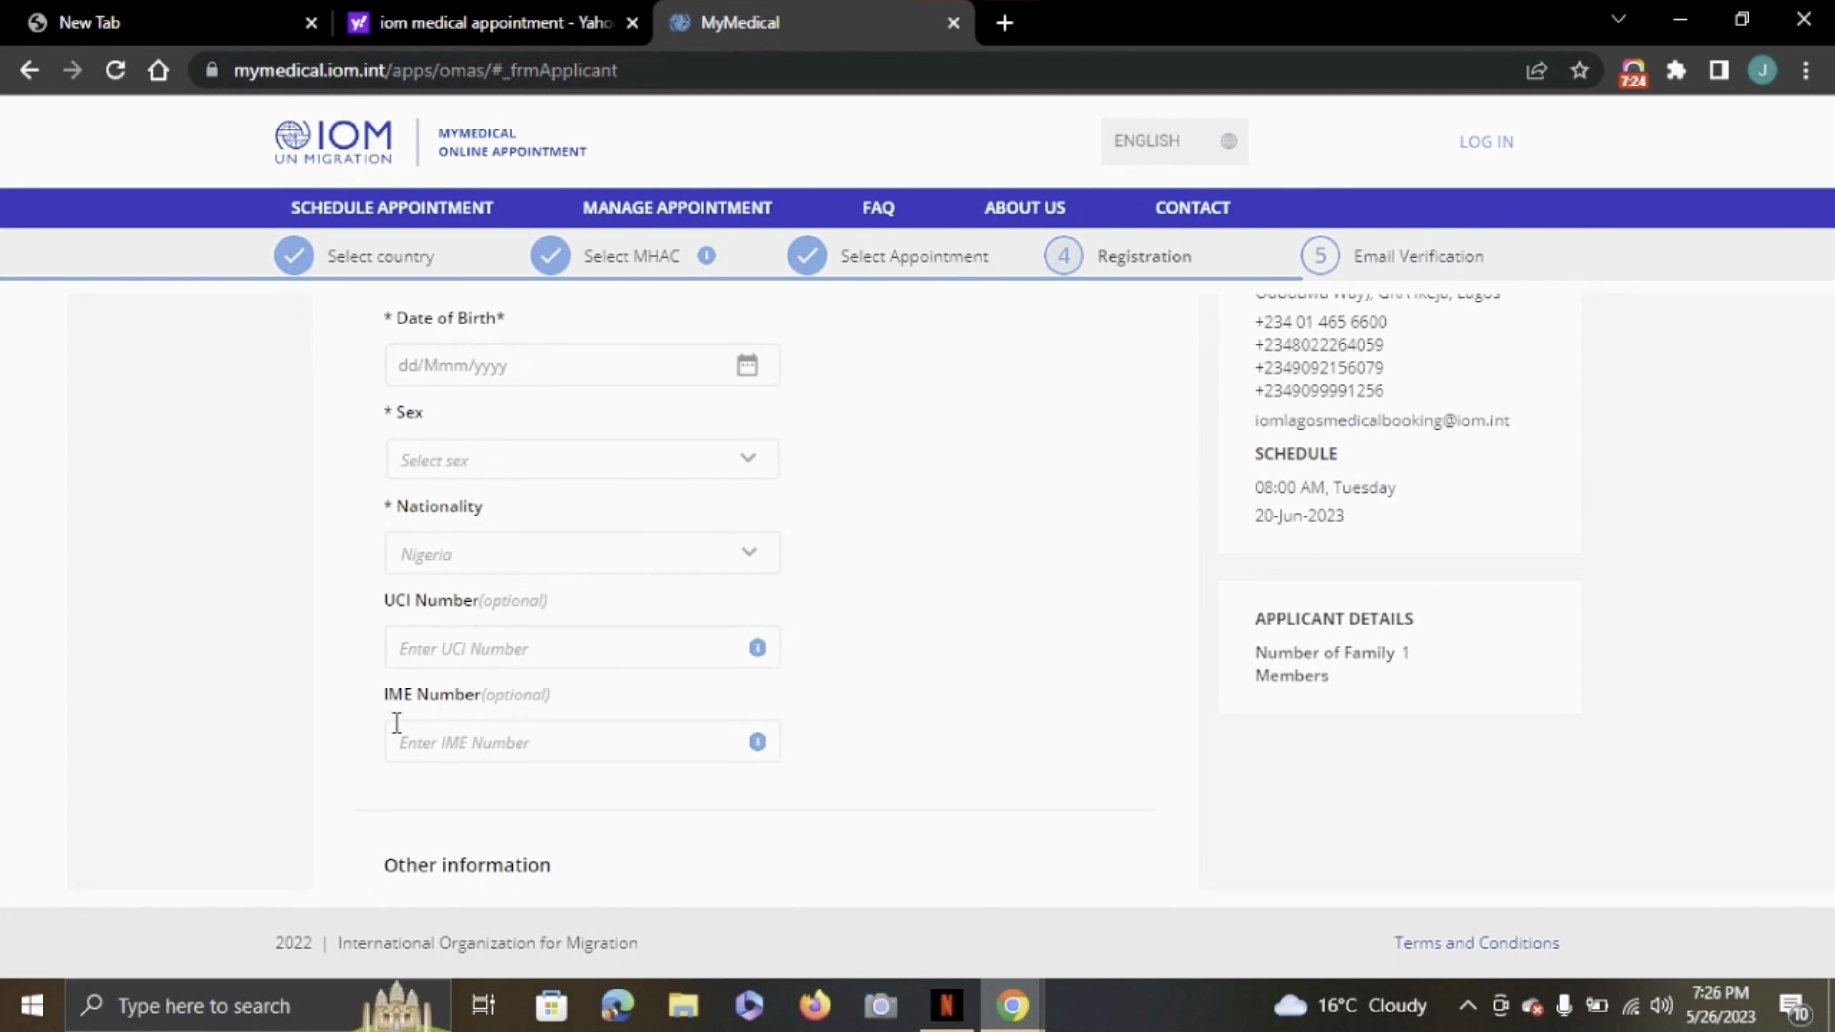
scroll(582, 537, "down", 5)
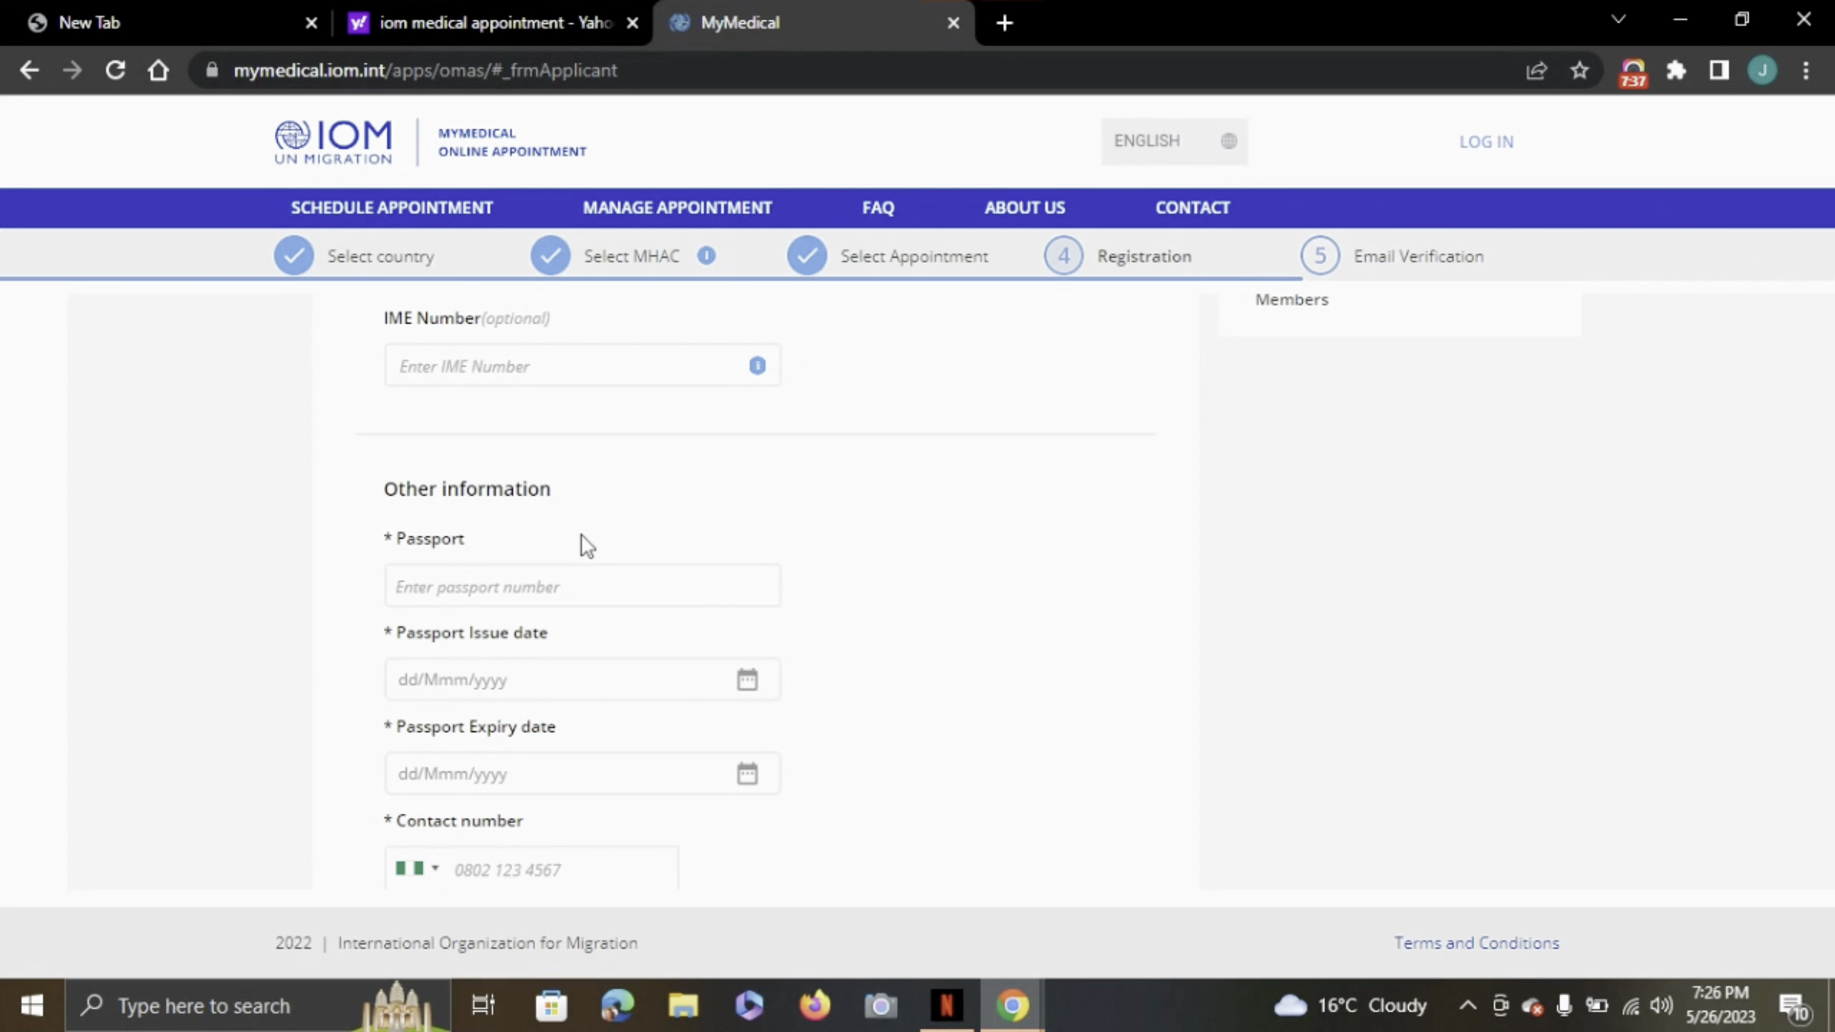
scroll(582, 537, "down", 1)
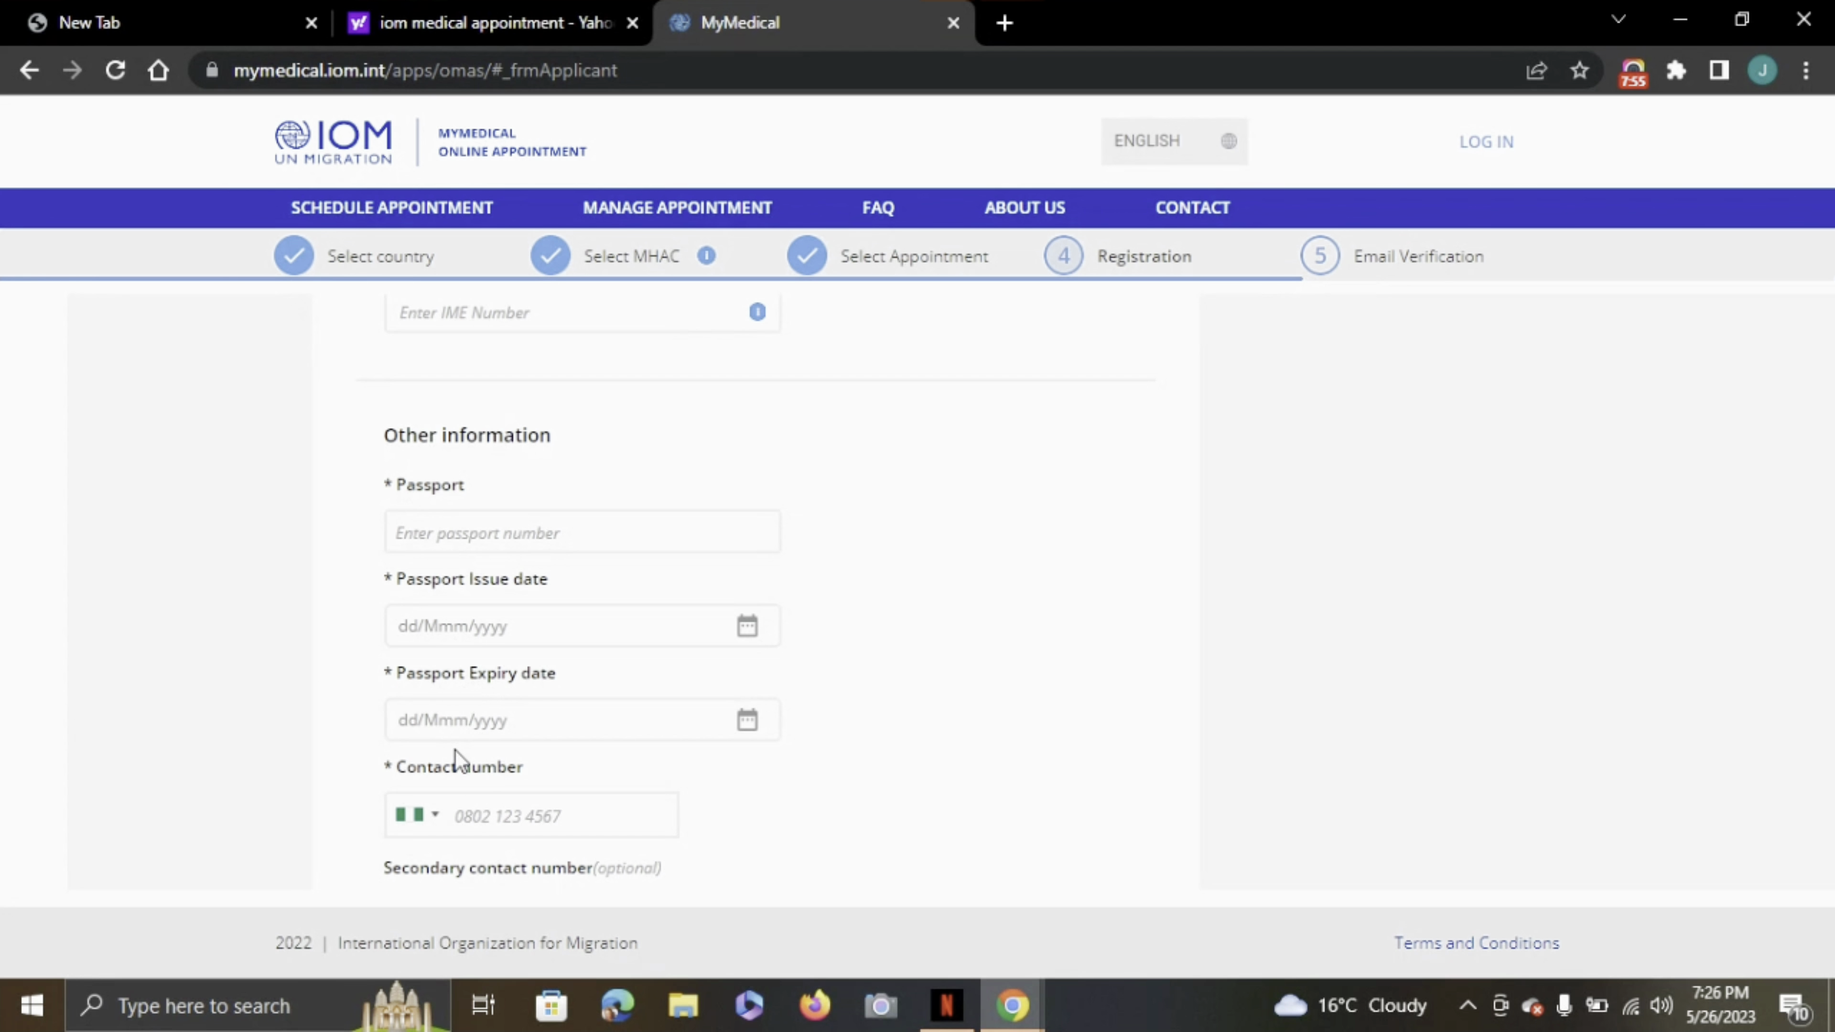
scroll(528, 719, "down", 2)
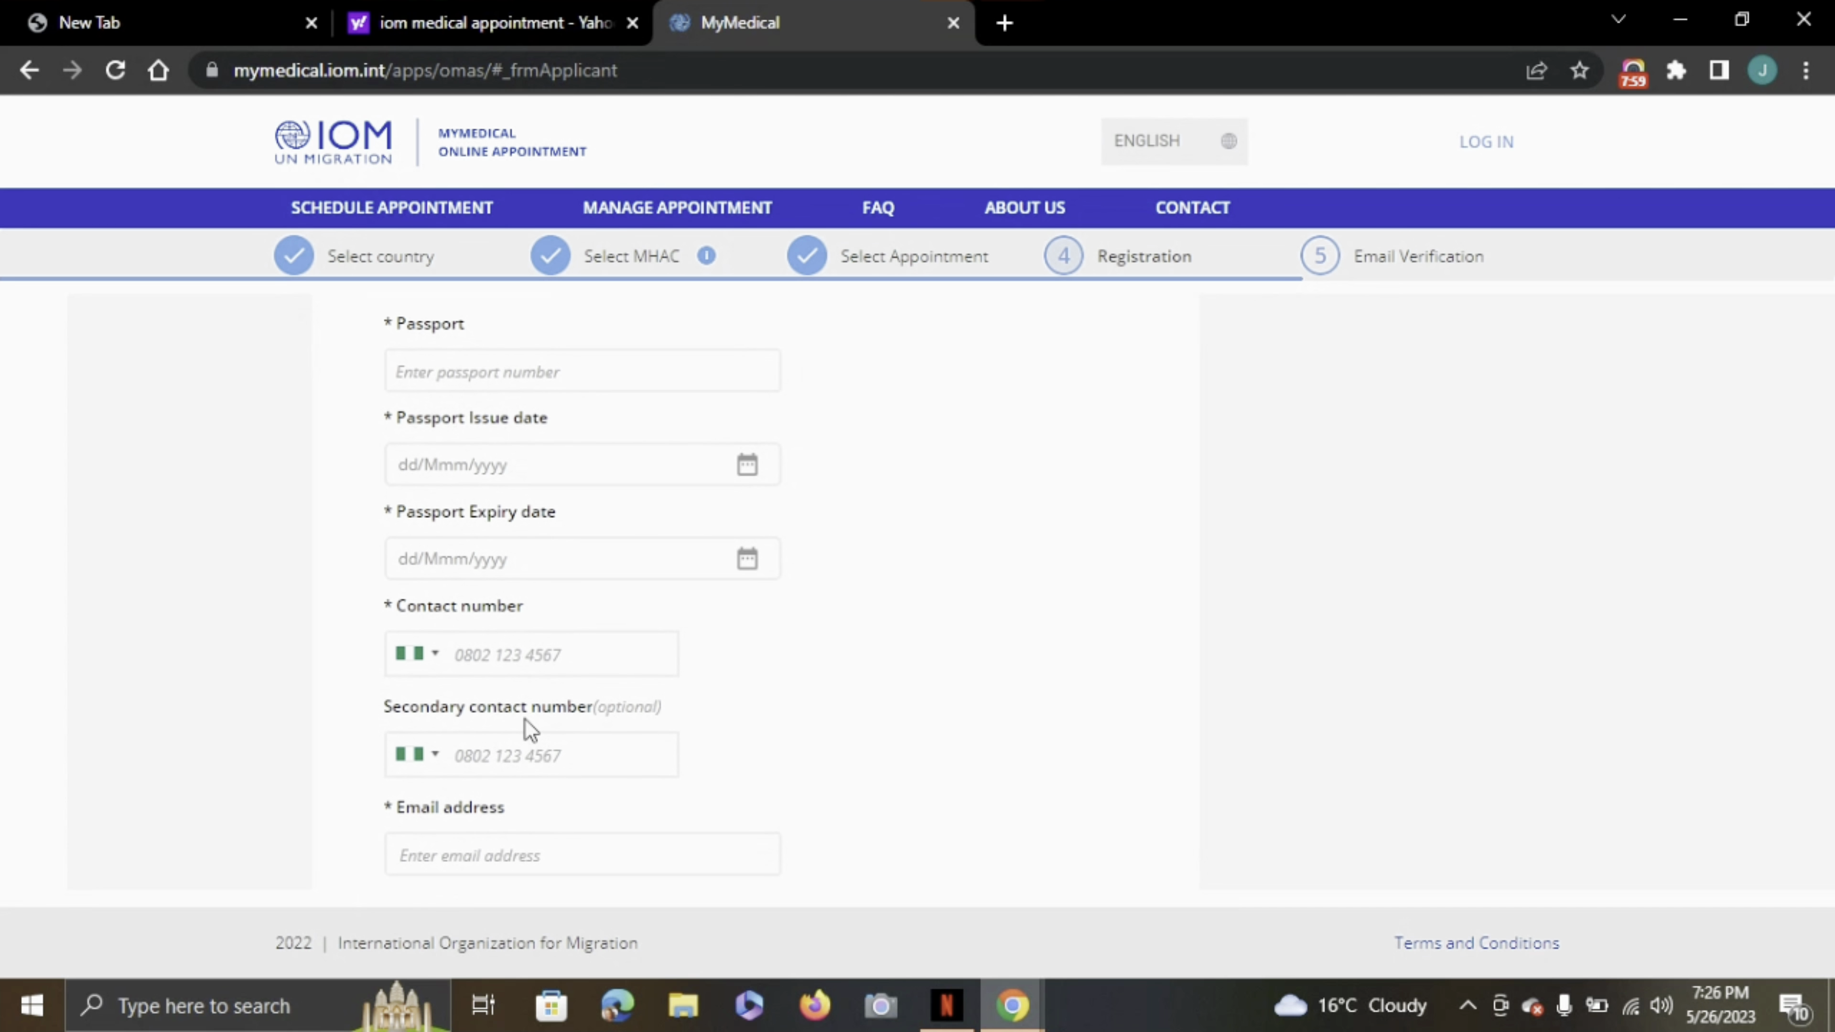
scroll(527, 727, "down", 2)
scroll(531, 730, "down", 1)
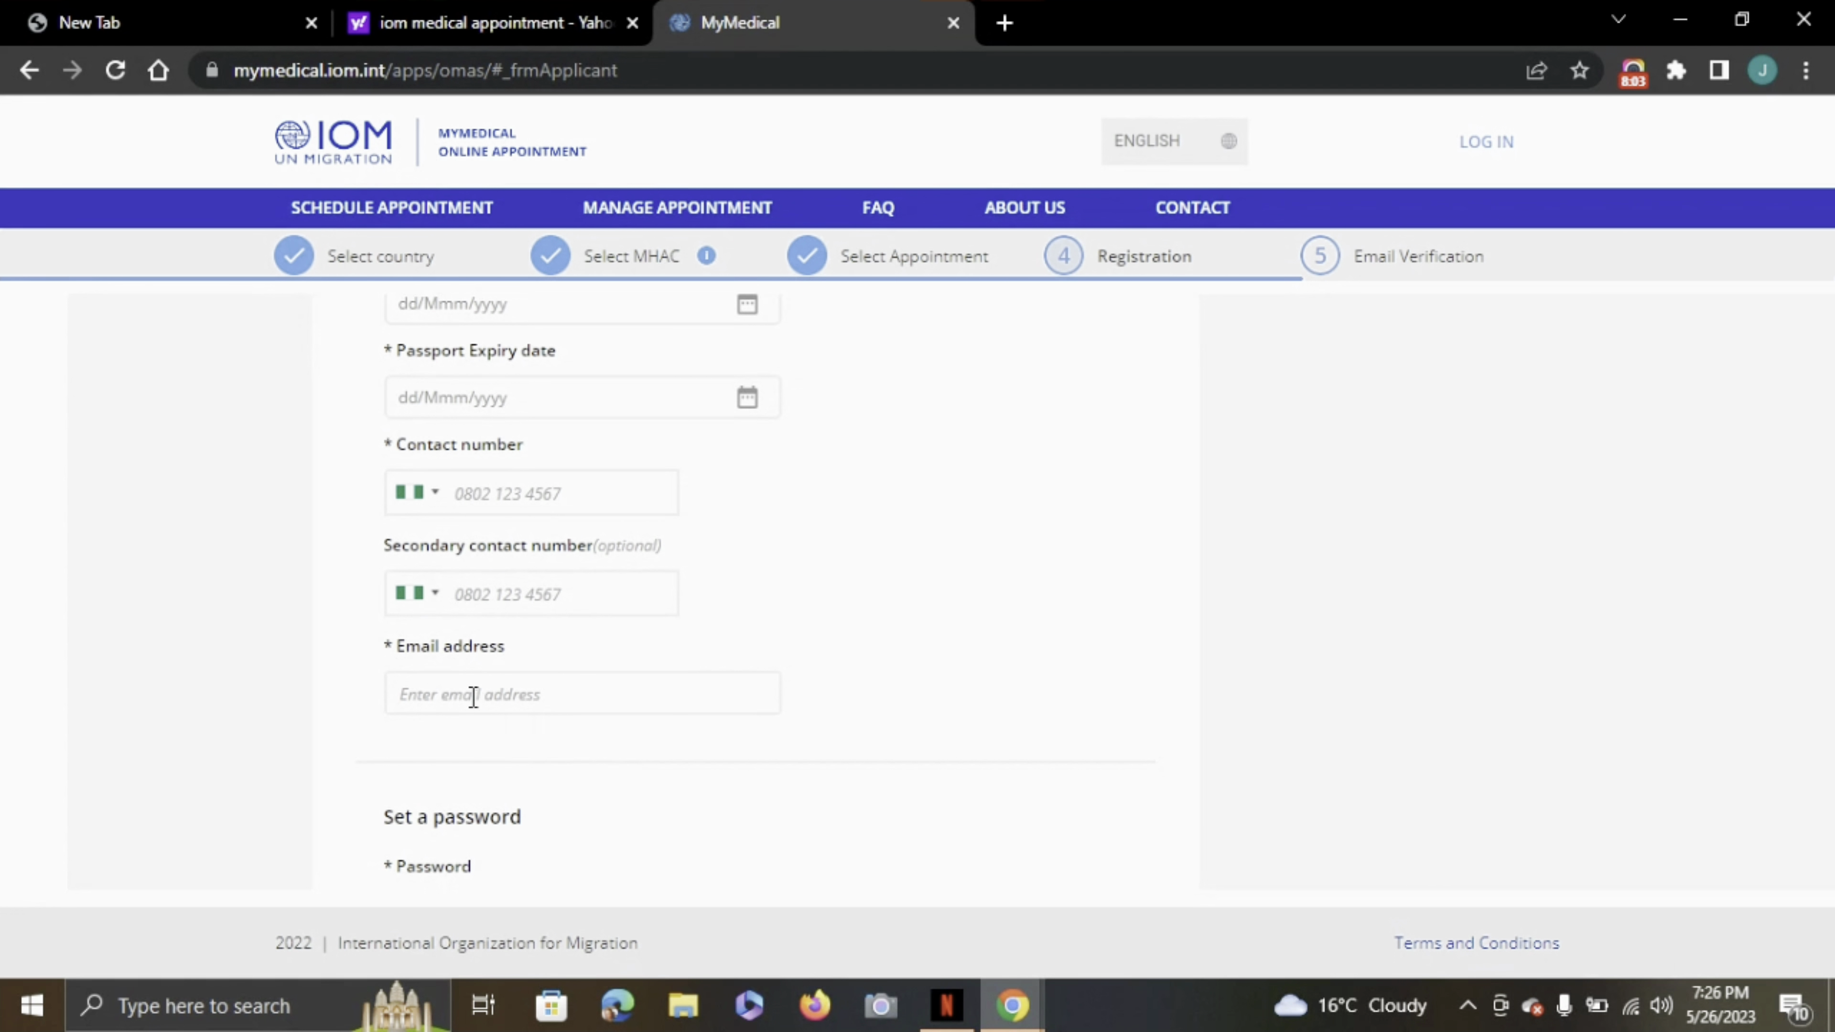
scroll(473, 698, "down", 1)
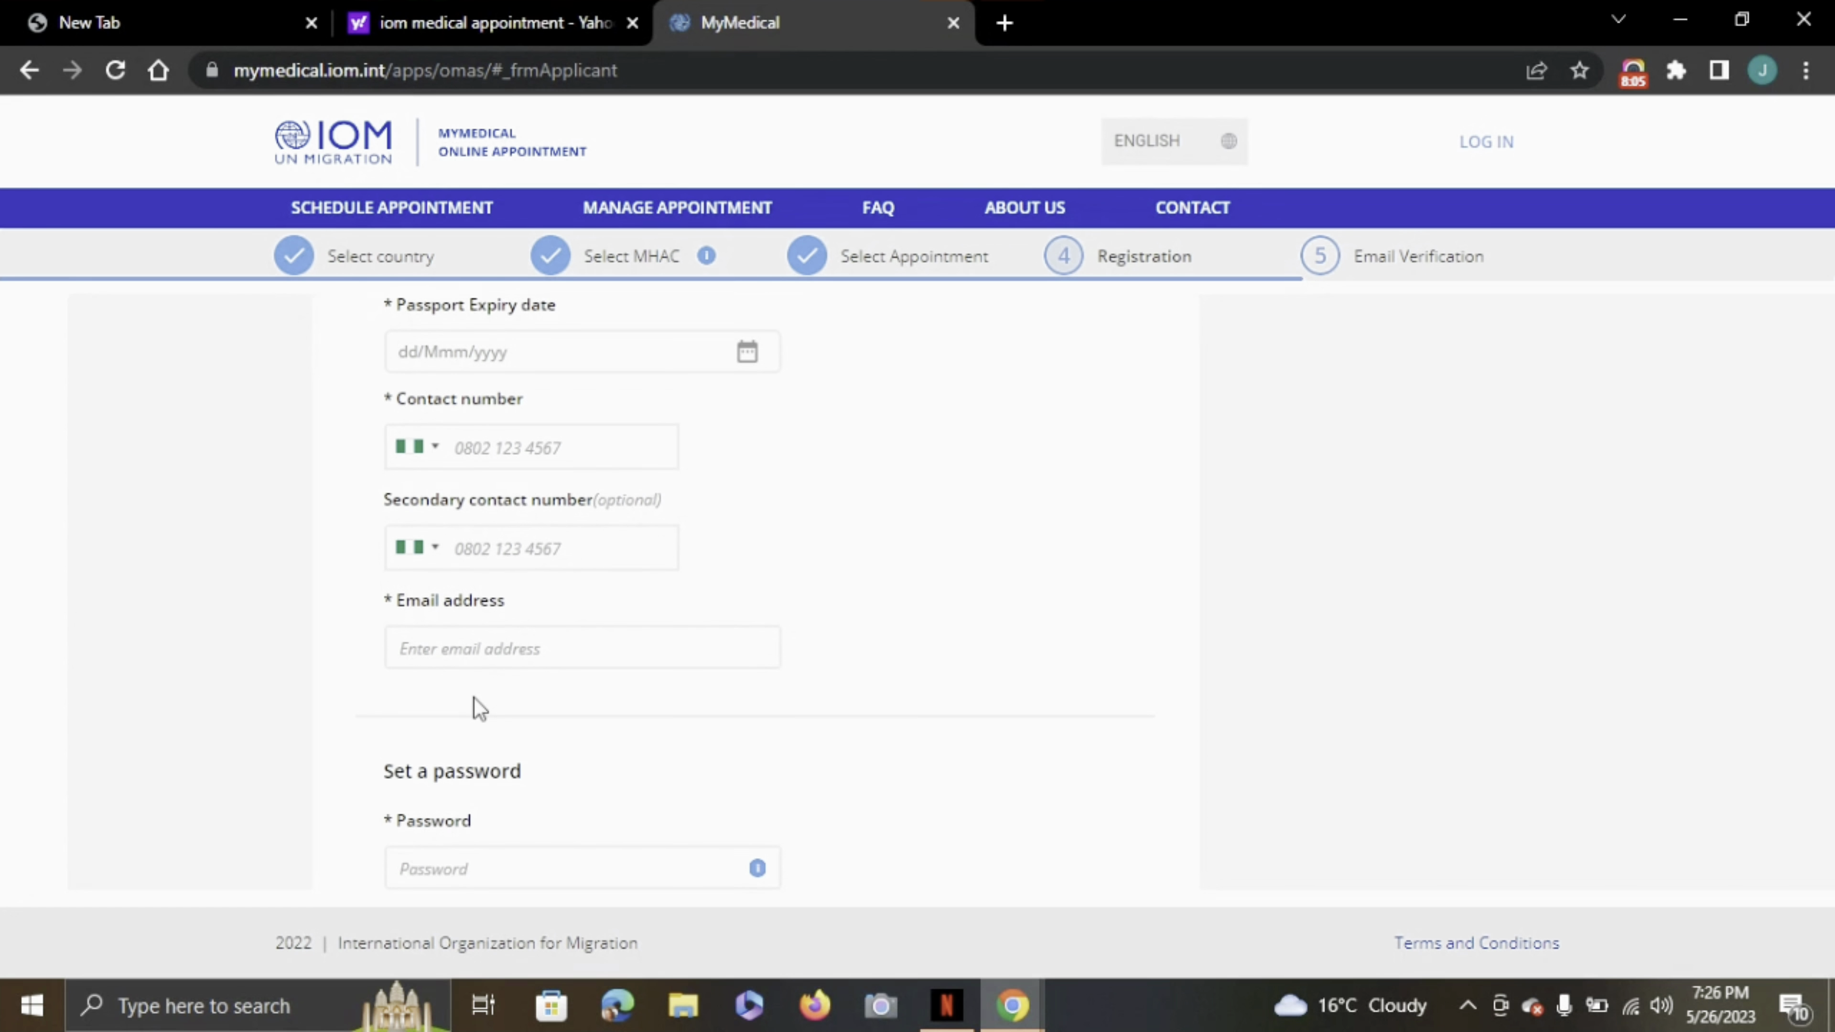
scroll(475, 699, "down", 3)
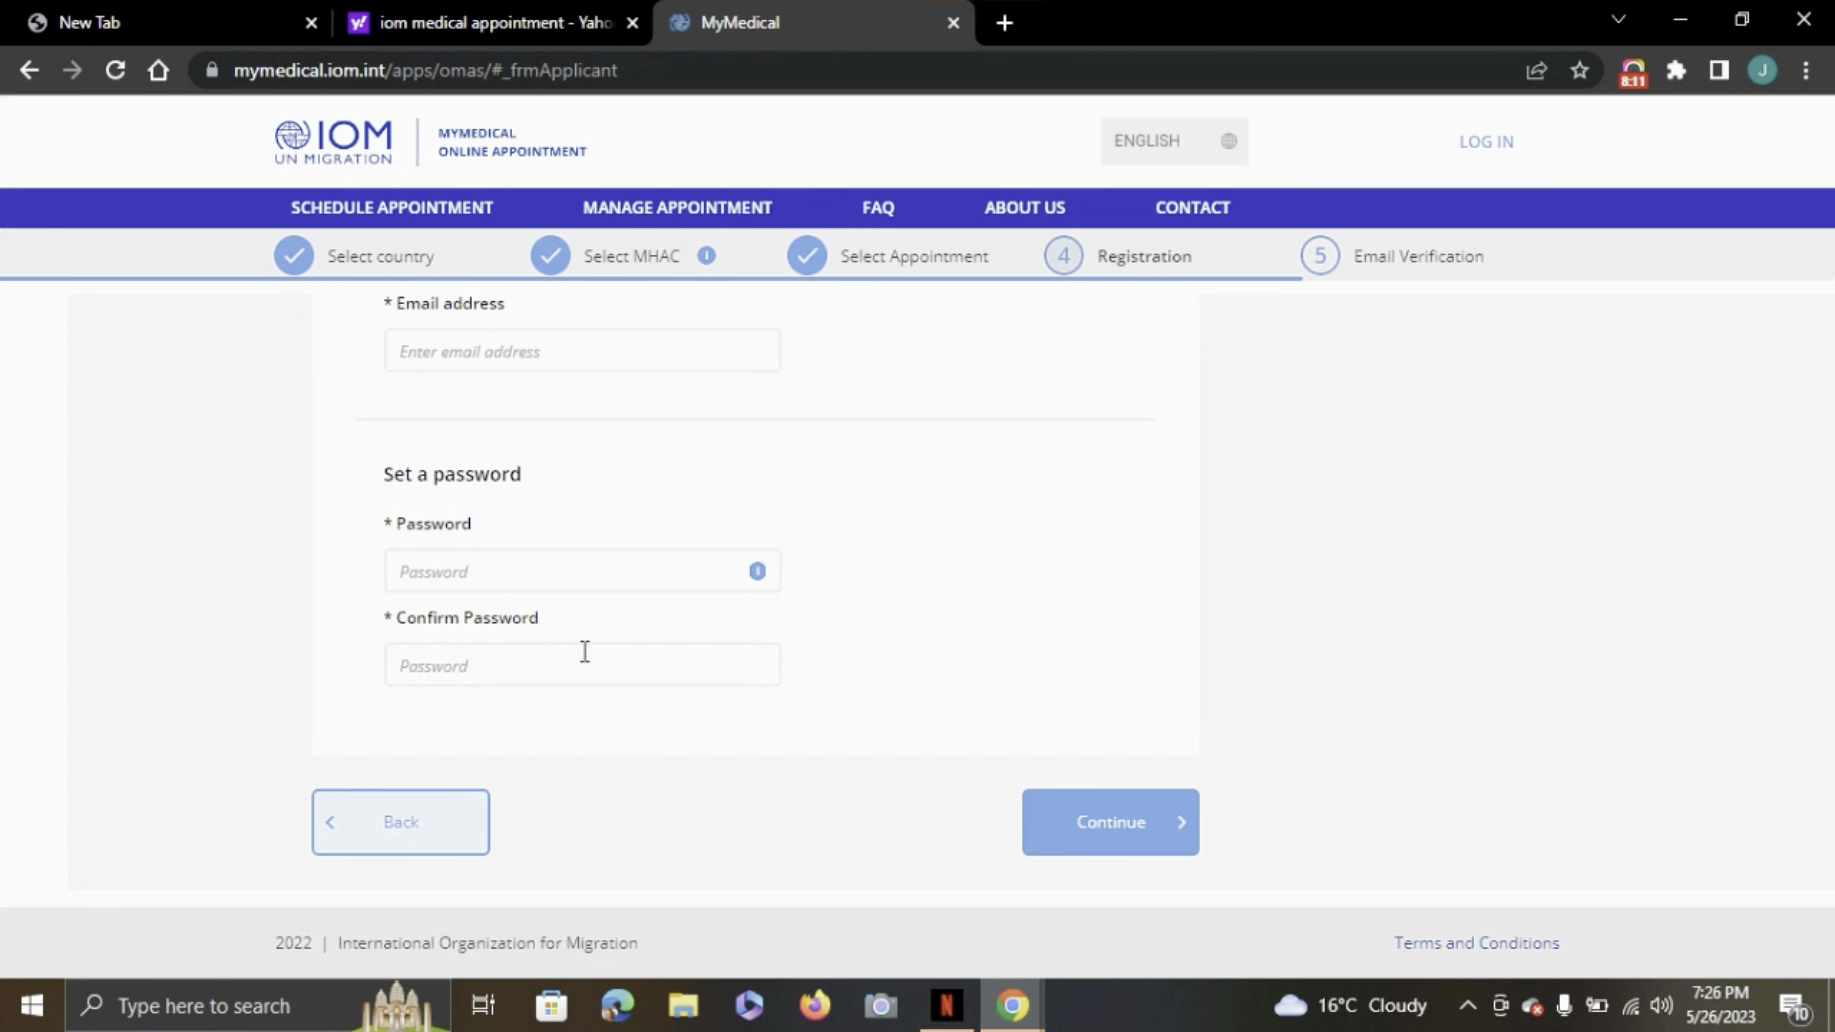
Step: Try to continue with the incomplete applicant registration and check the mandatory fields from date of birth through passport, contact and password
left_click(1074, 839)
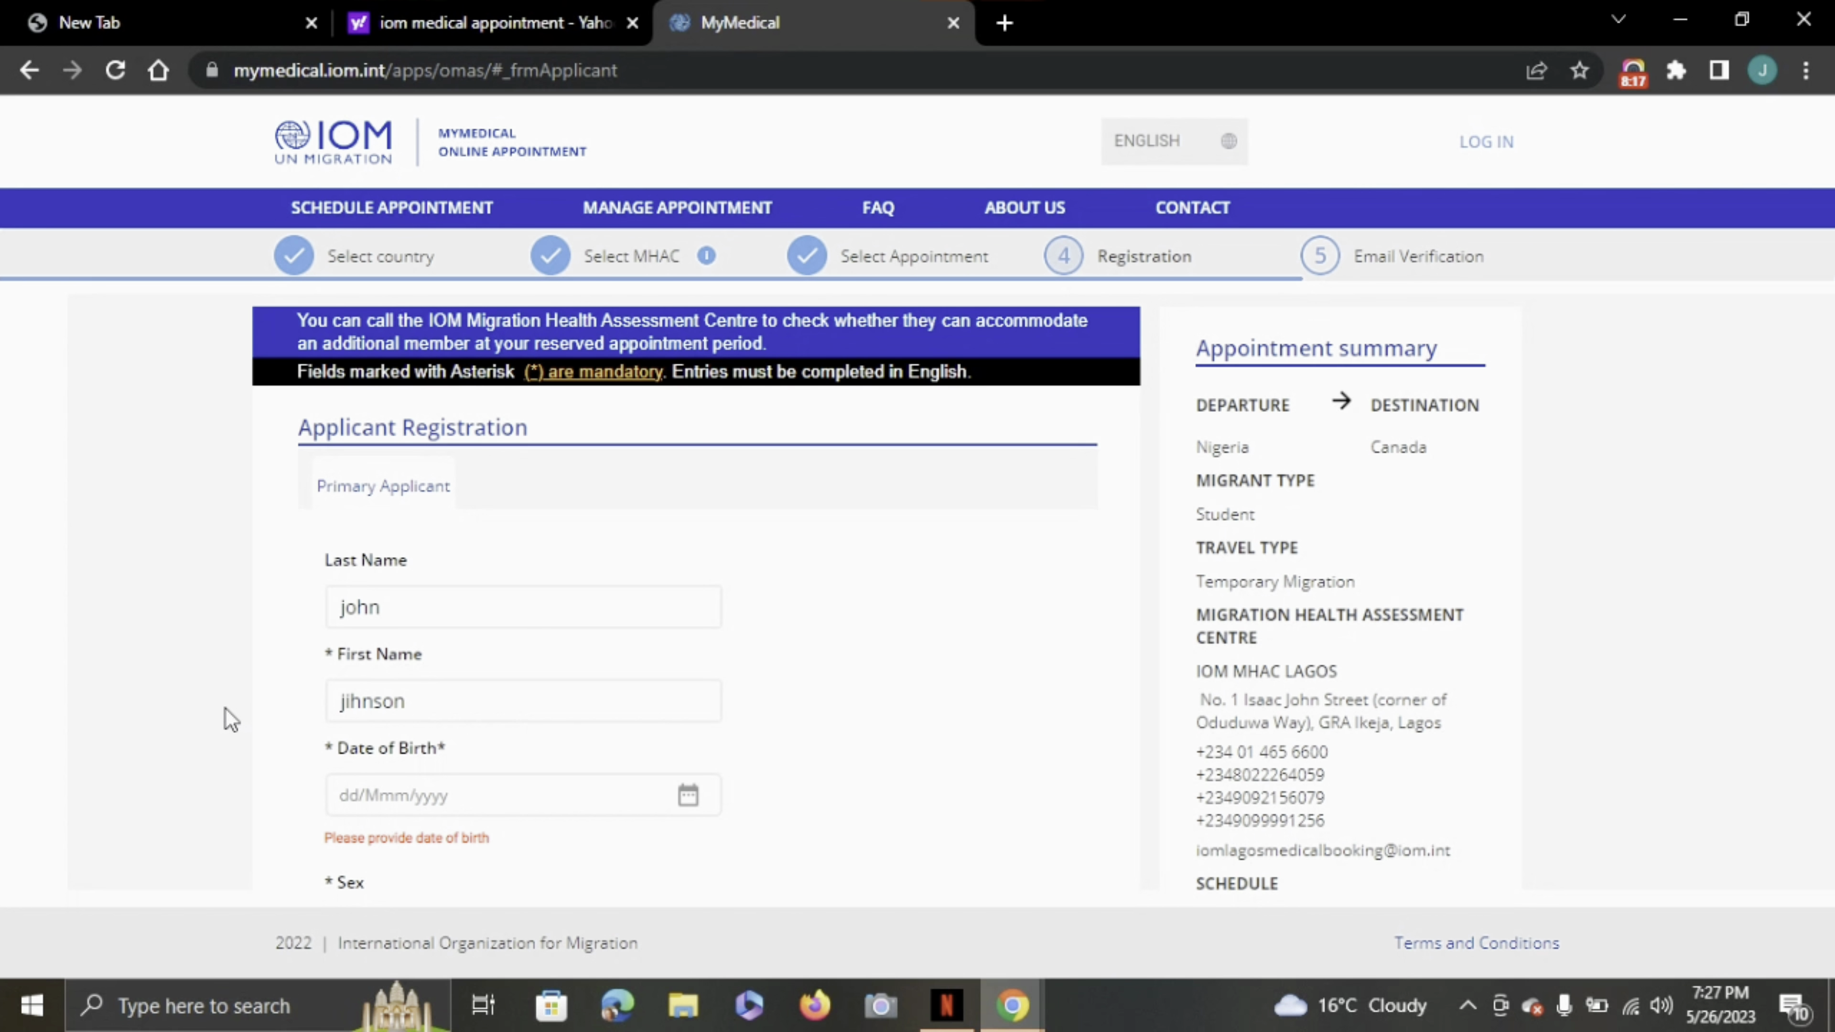
scroll(224, 707, "down", 6)
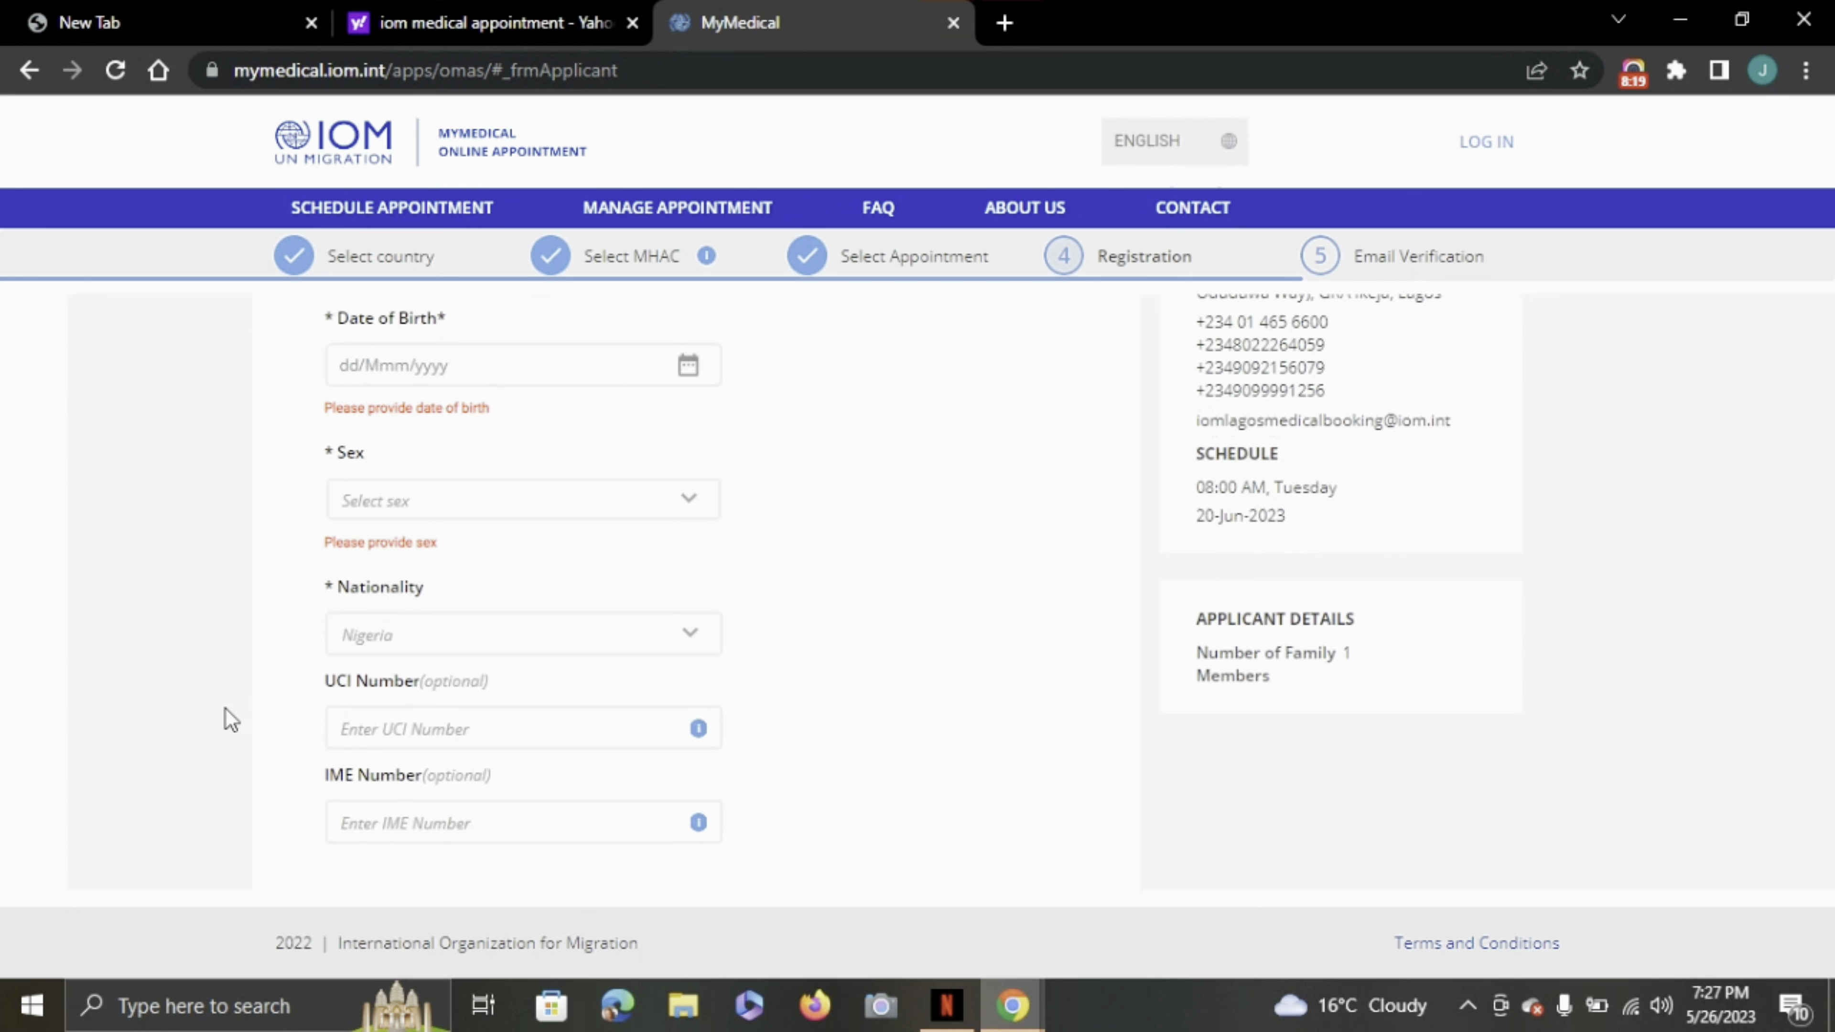
scroll(226, 710, "down", 8)
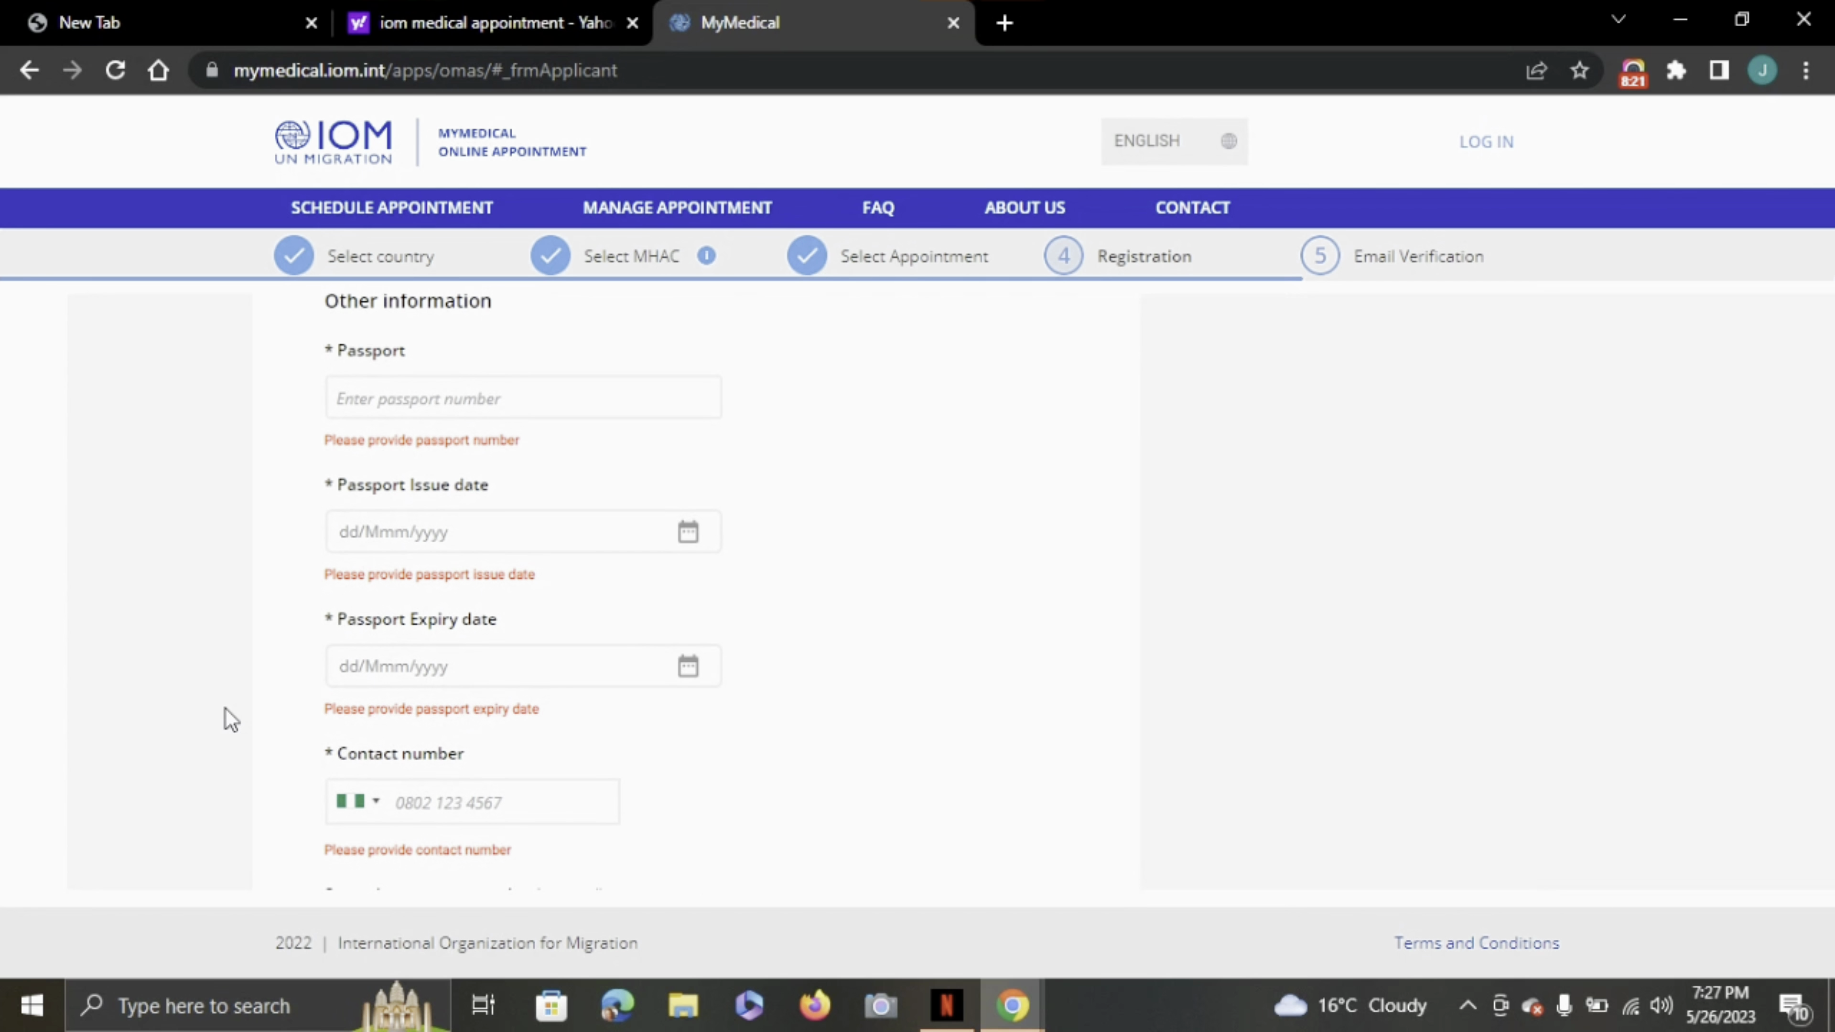
scroll(225, 707, "down", 3)
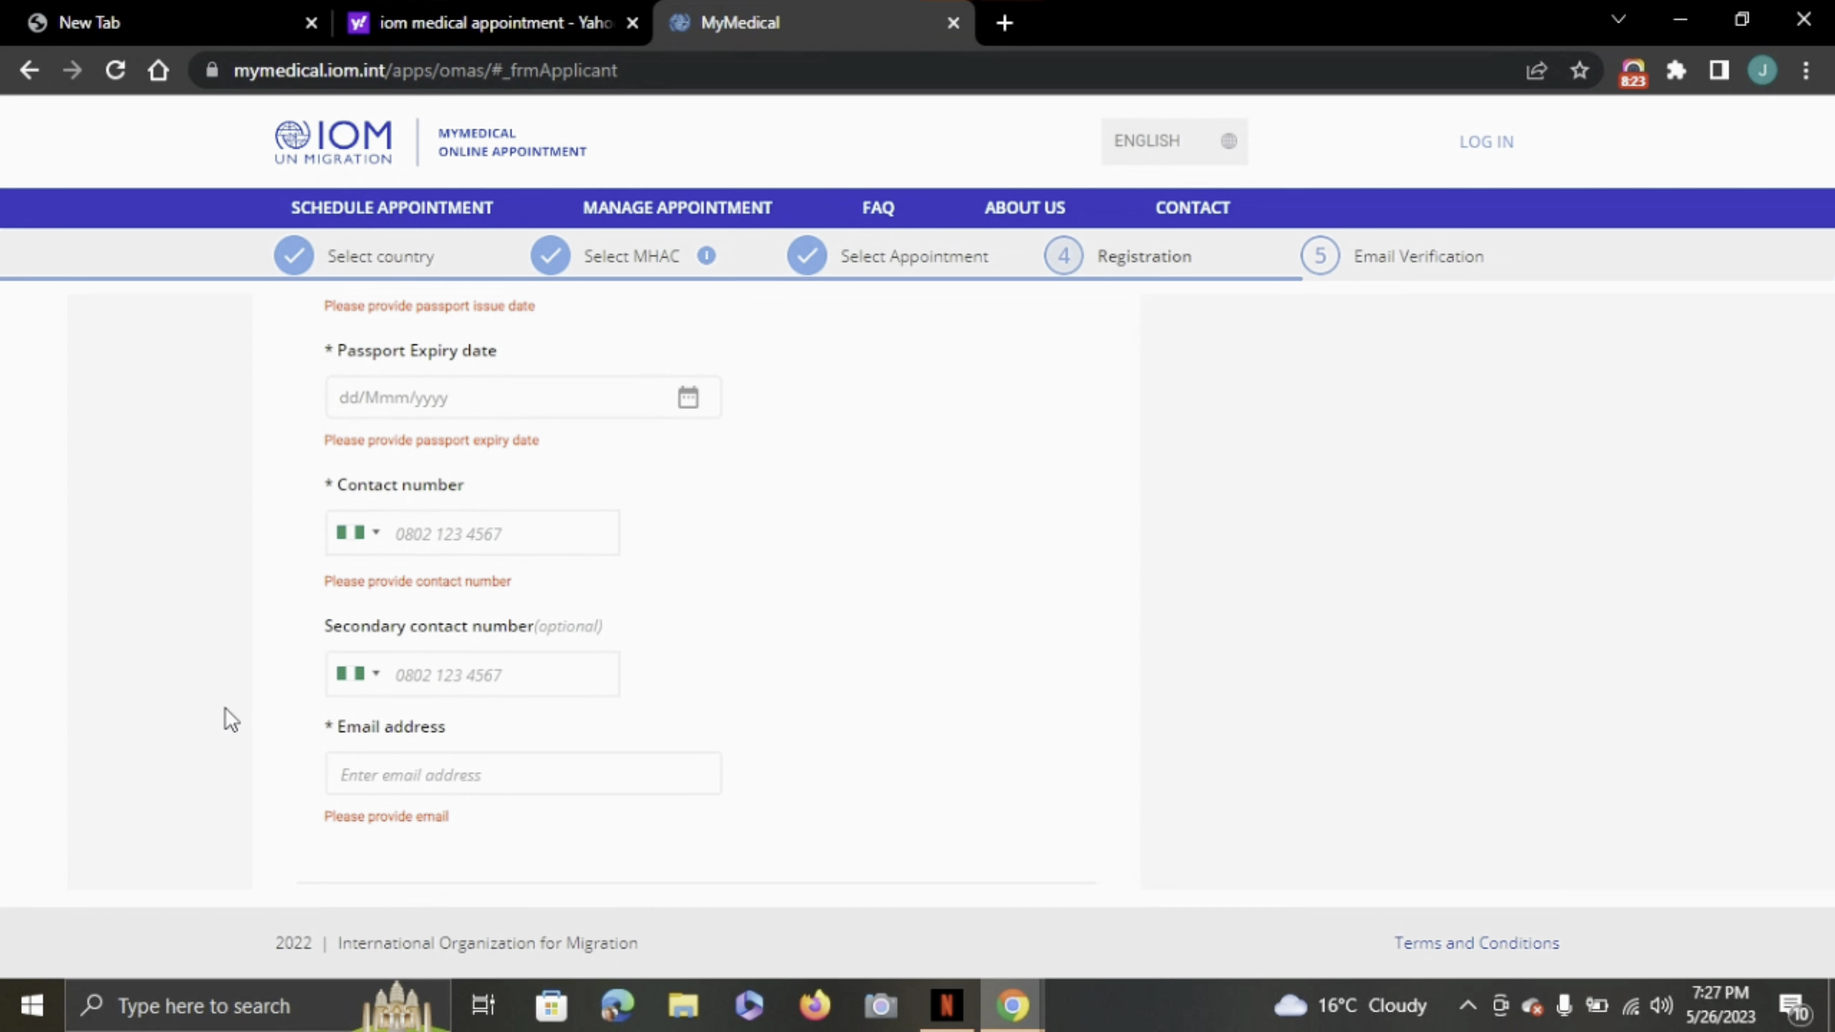
scroll(227, 709, "down", 7)
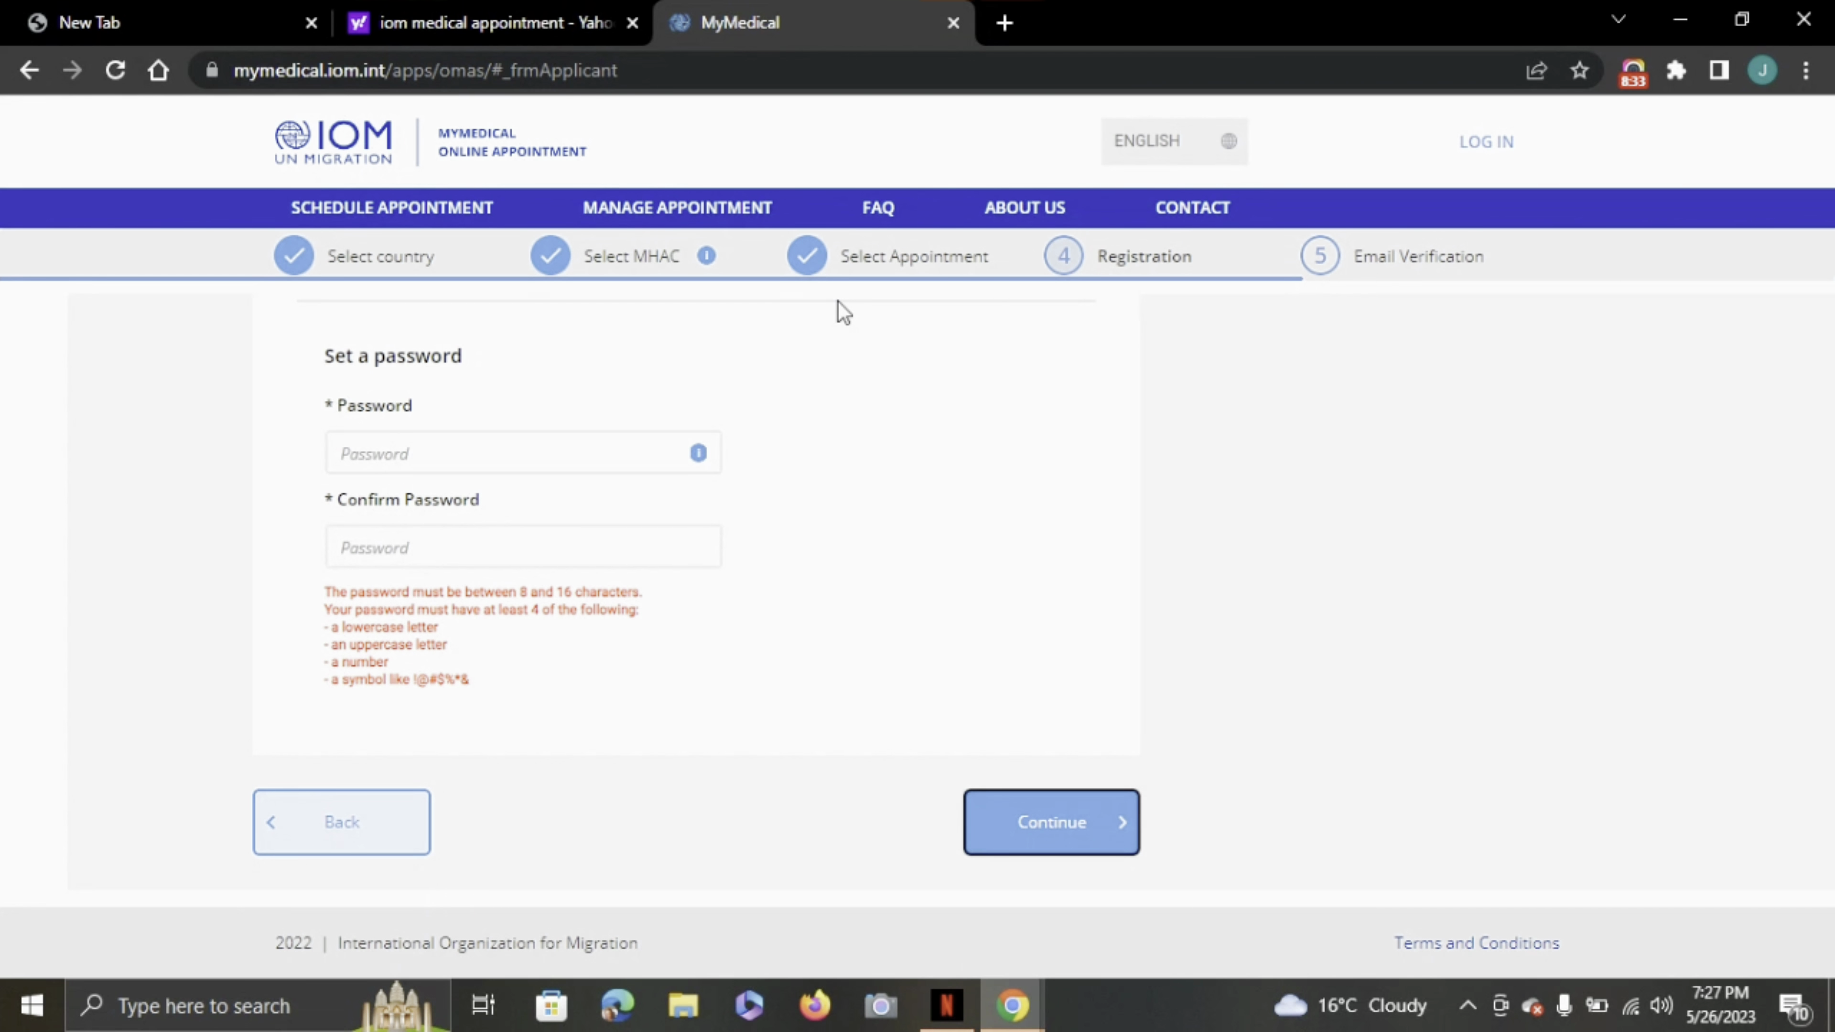
Step: Return to the start of the registration form and review the appointment summary from the departure and destination through the applicant details
scroll(838, 303, "up", 3)
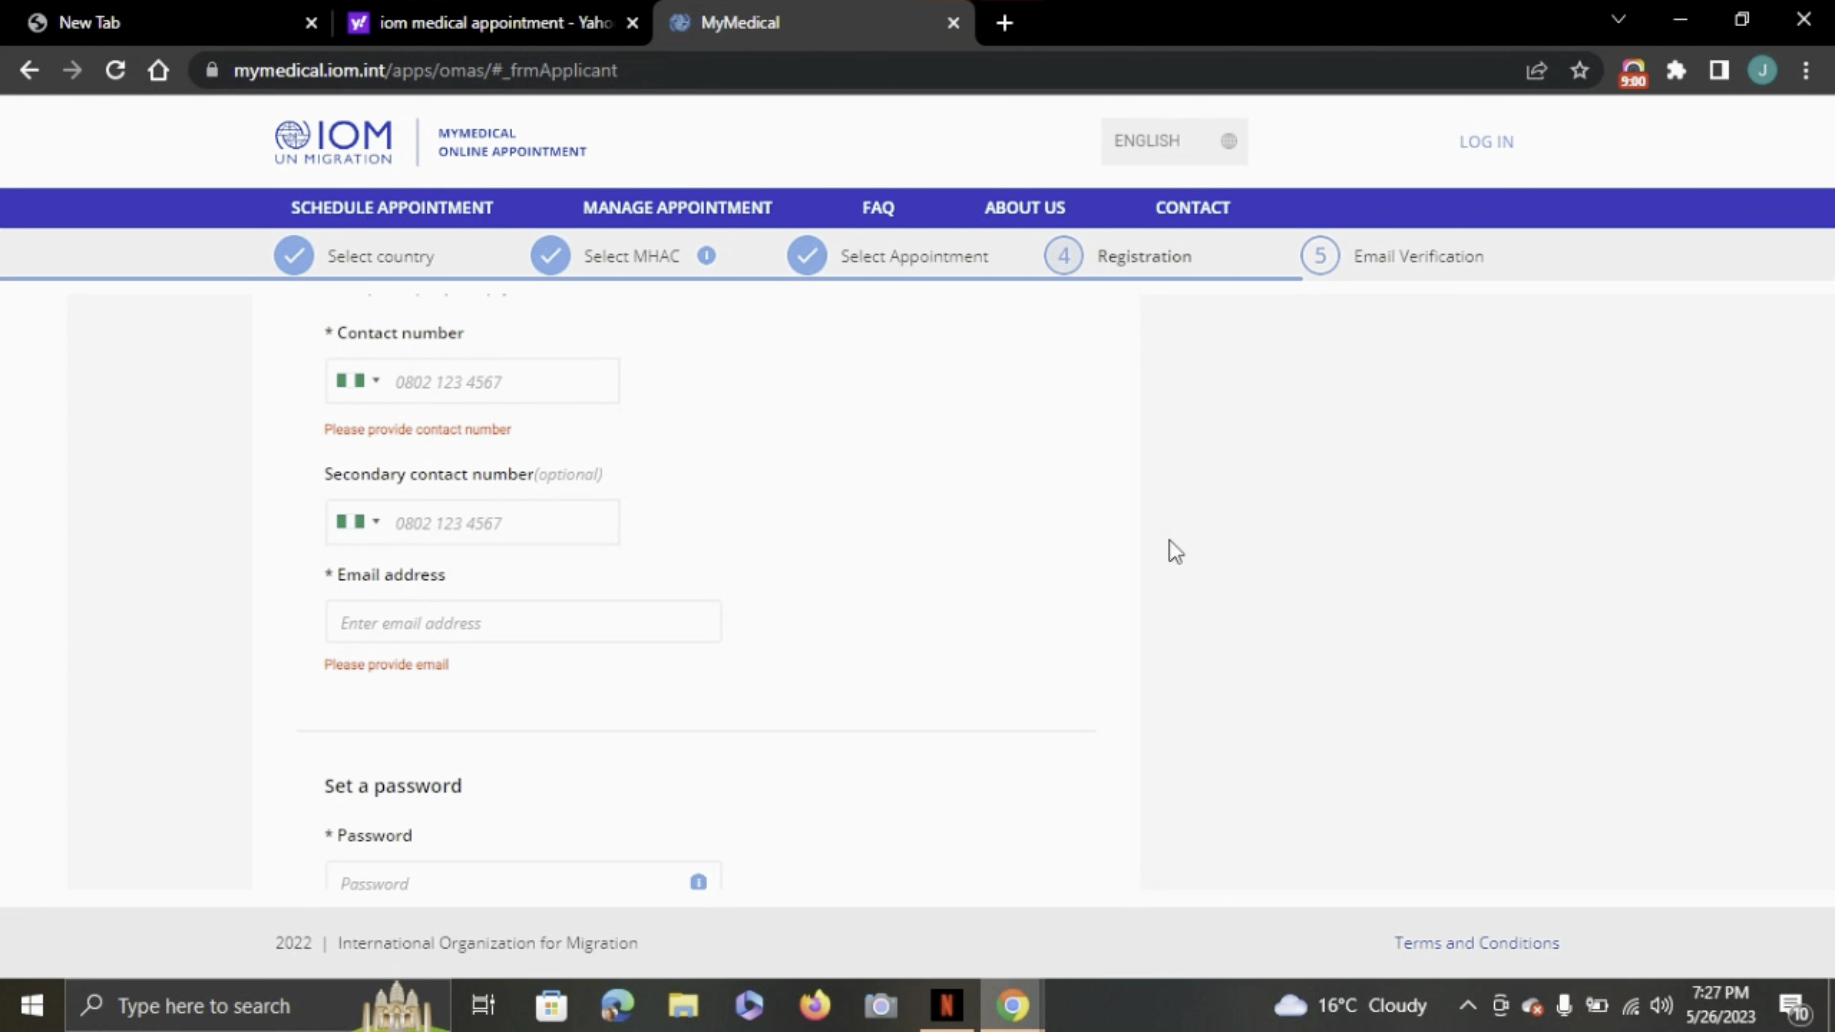
scroll(1168, 551, "up", 9)
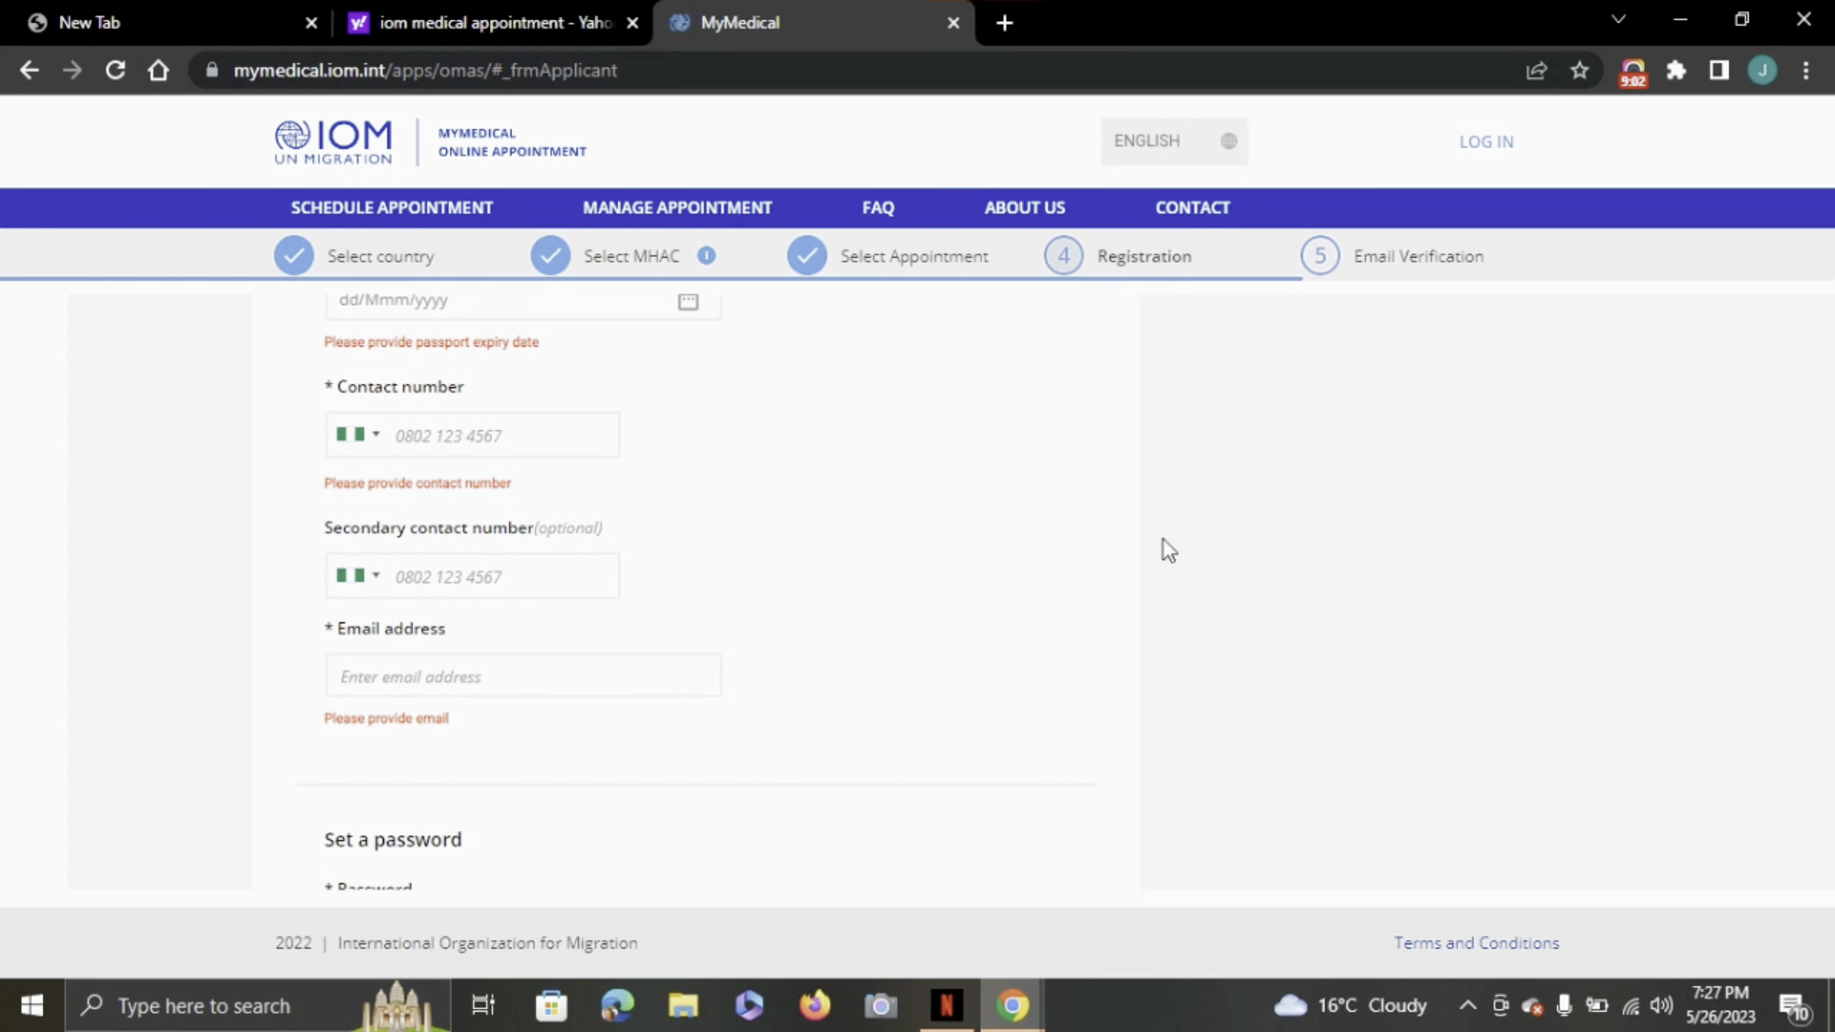
scroll(1168, 551, "up", 10)
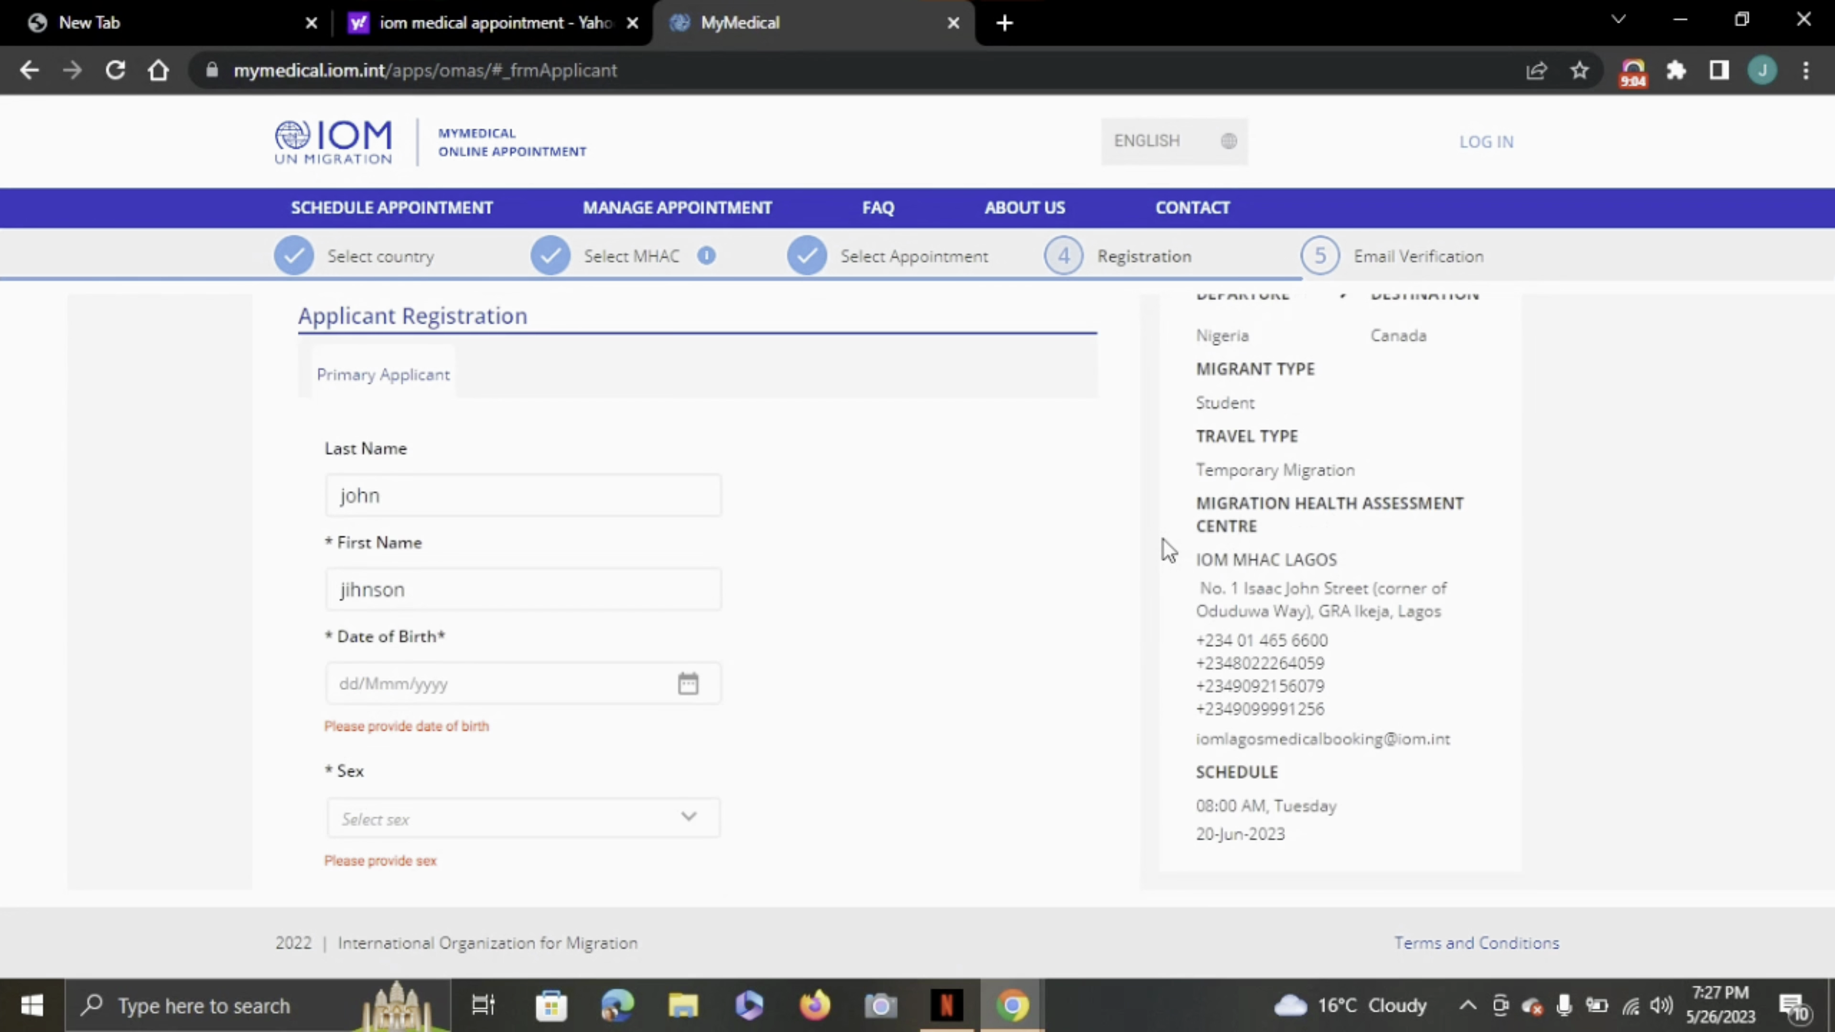
scroll(1169, 551, "down", 1)
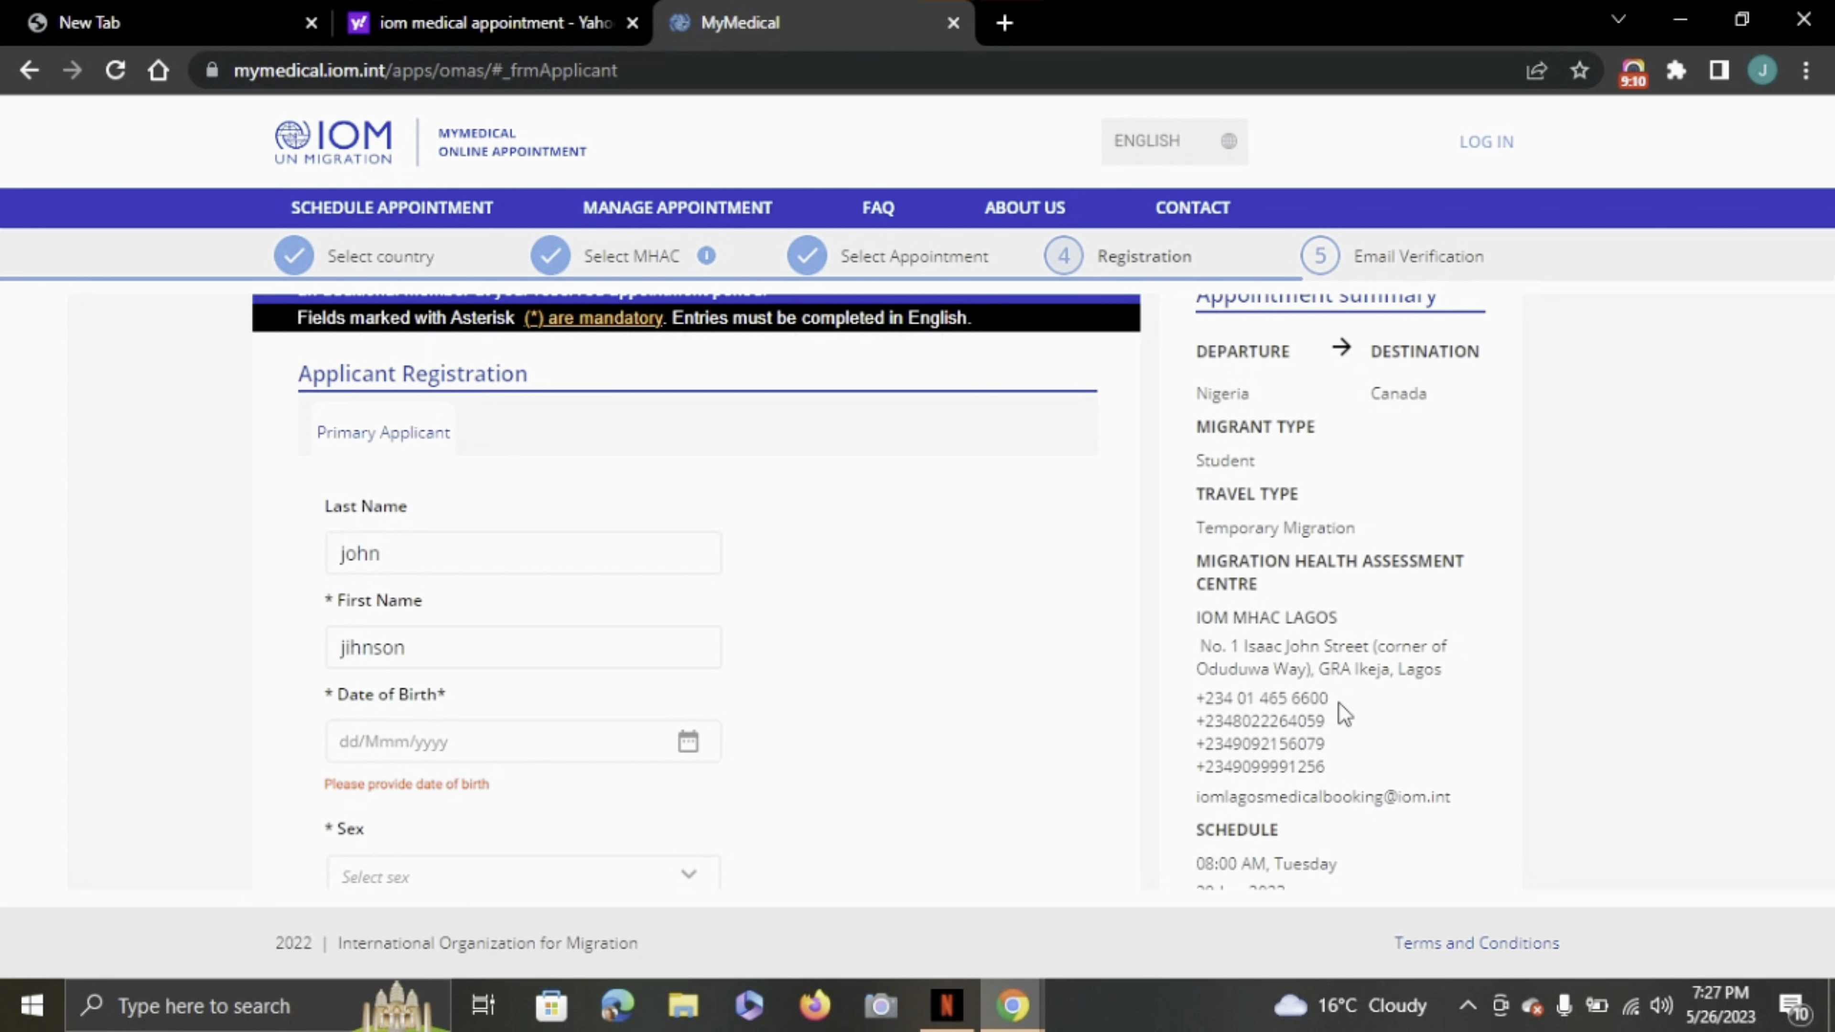
scroll(1342, 712, "down", 5)
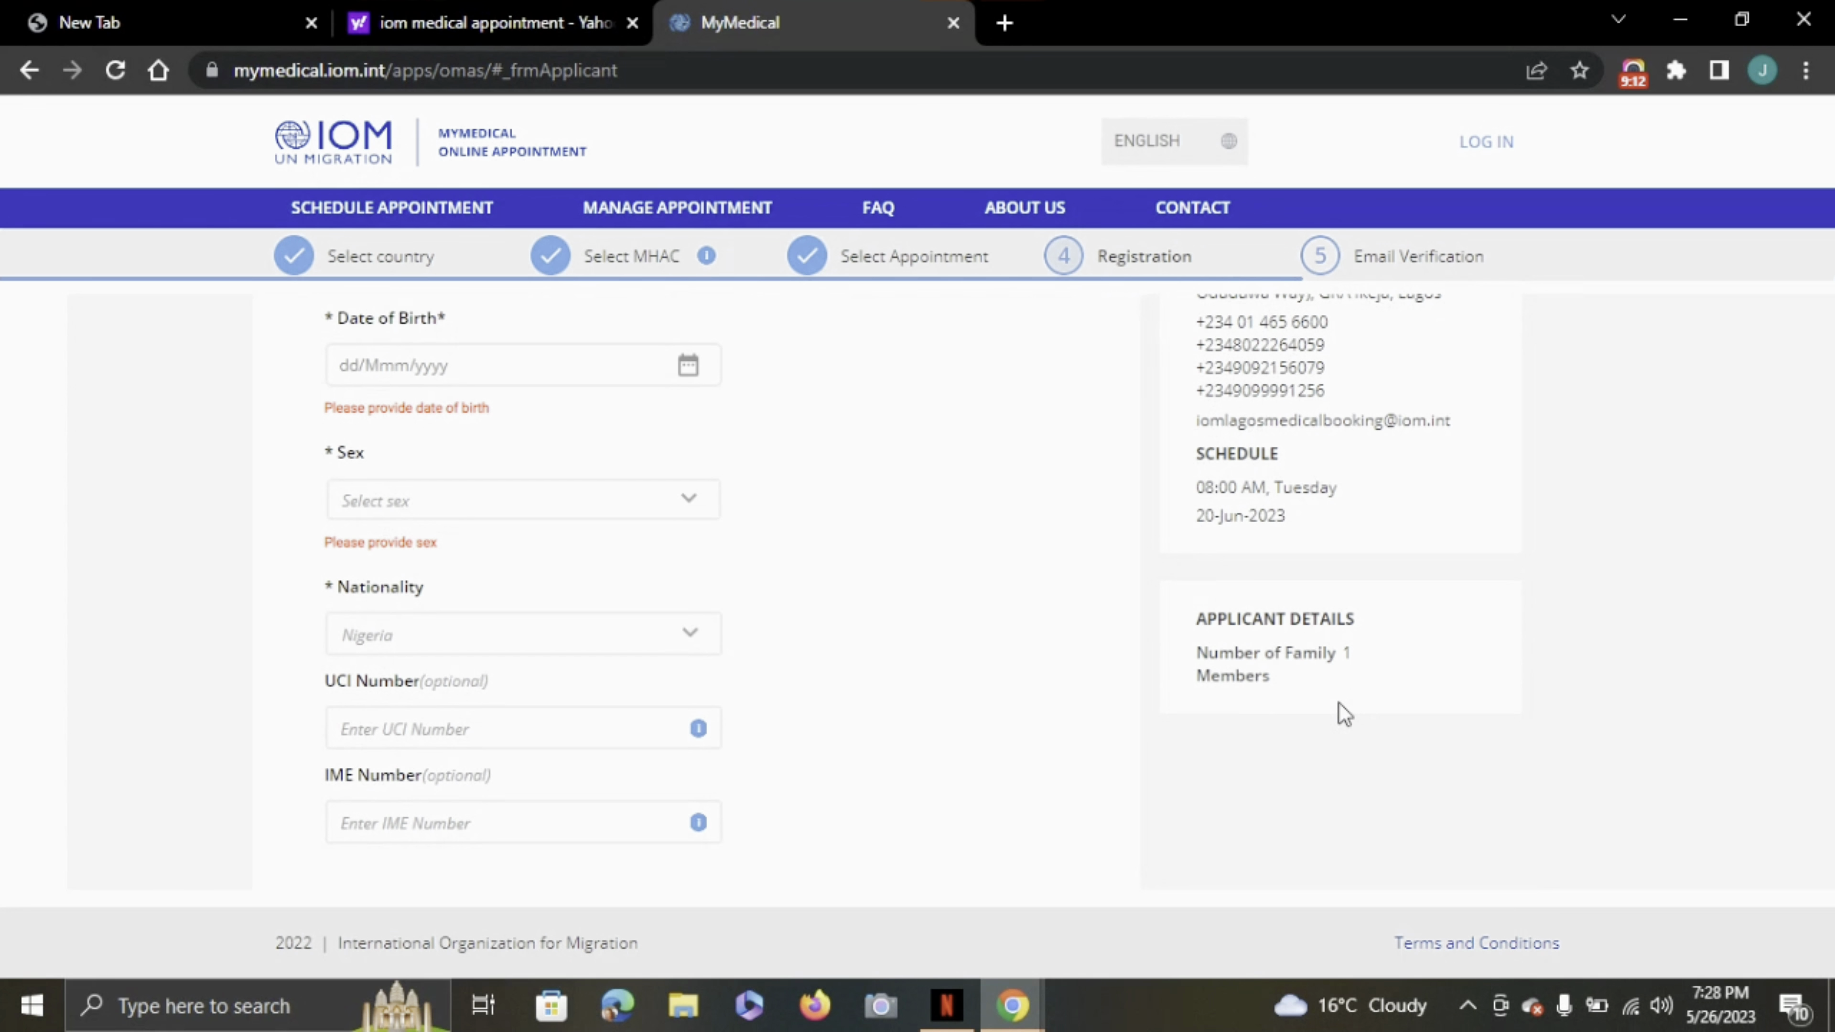